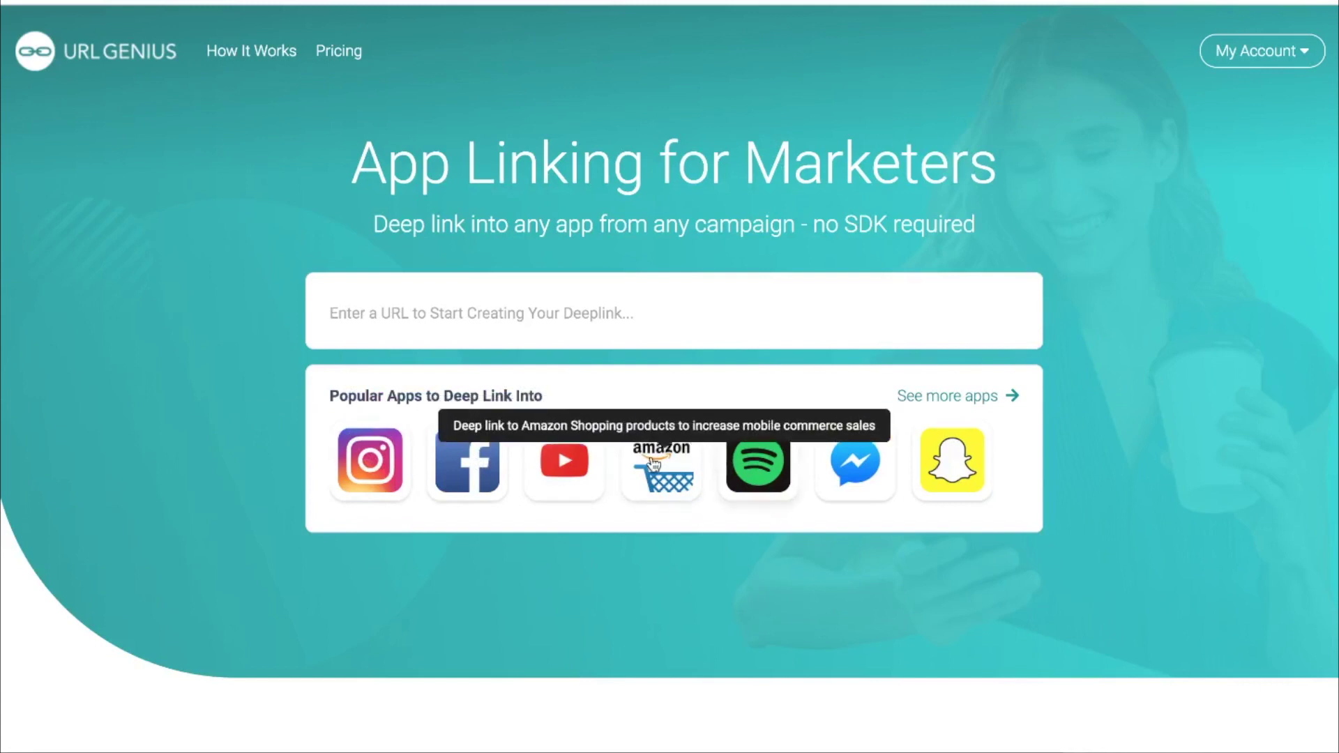
# - Show Instagram's supported link types and the Profile format instagram.com/<profile>
pyautogui.click(370, 460)
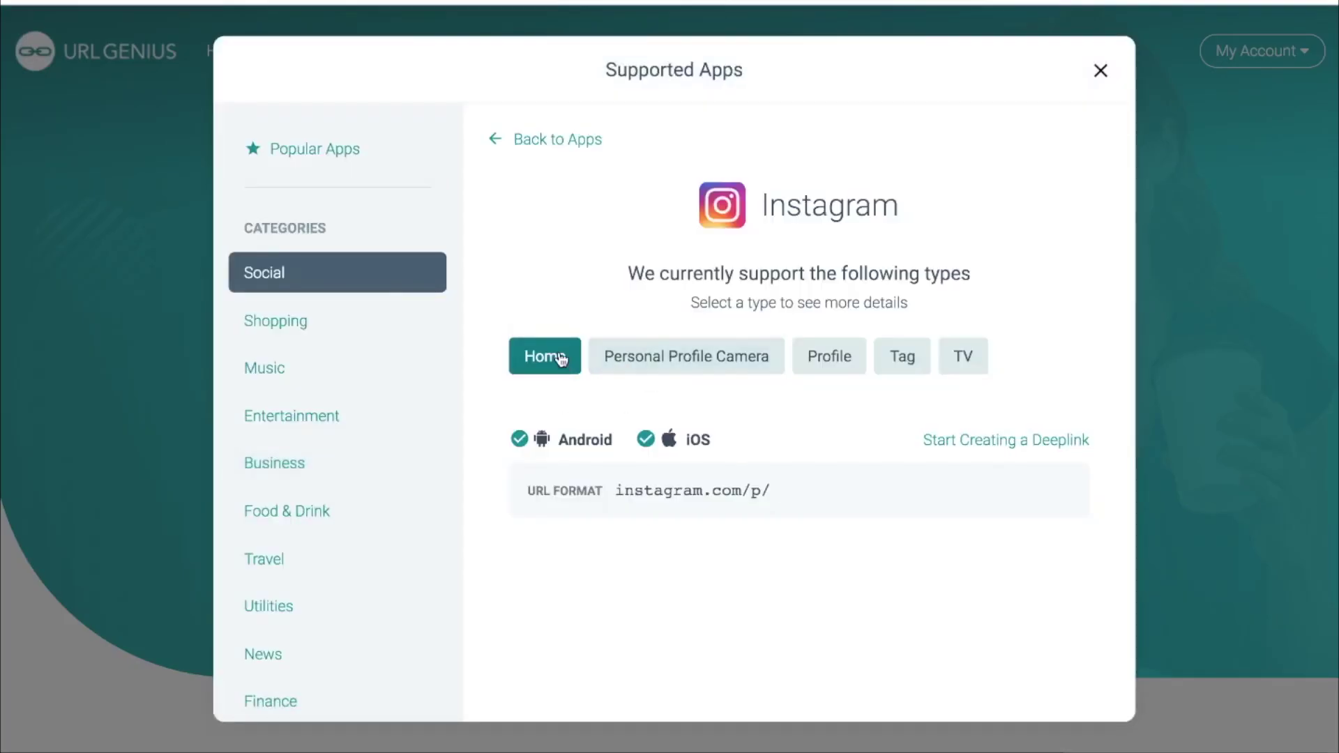
pyautogui.click(814, 364)
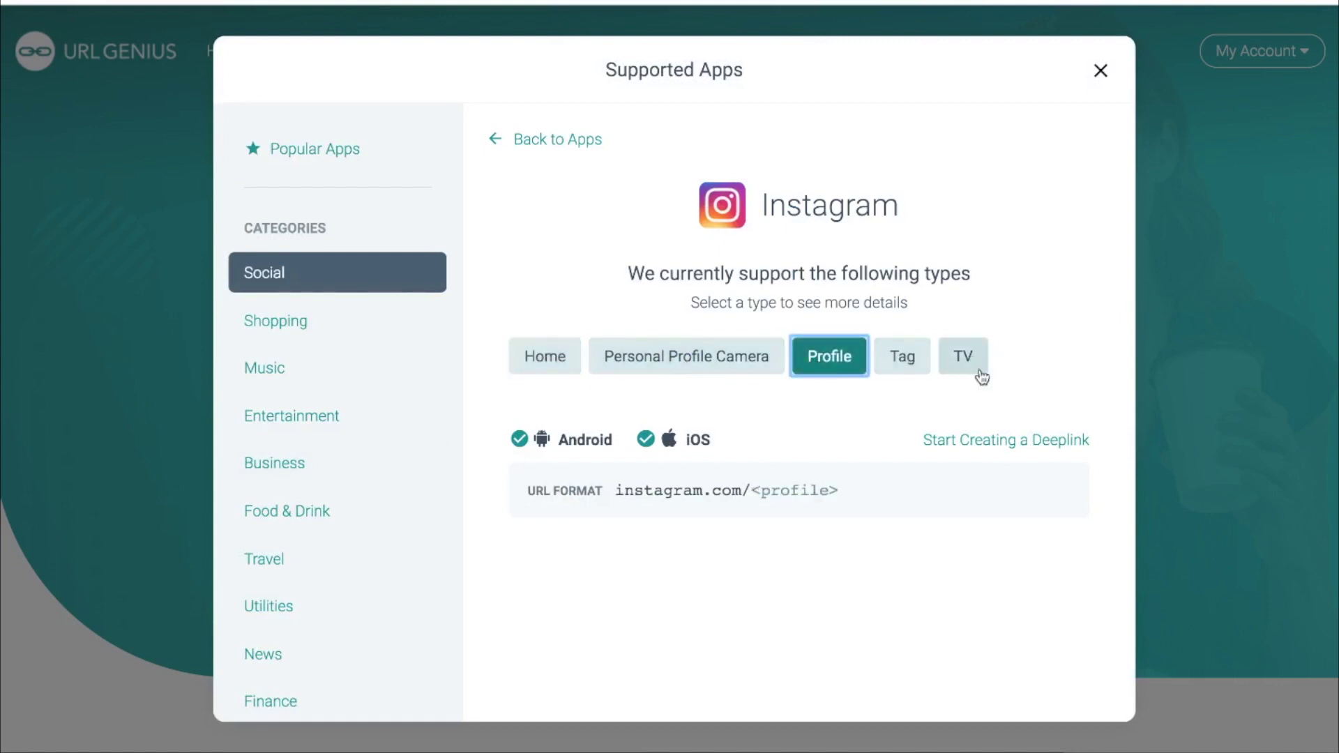
# - Paste the Instagram profile URL, remove its duplicate prefix, and compose a deep link ending AMip
pyautogui.click(1011, 442)
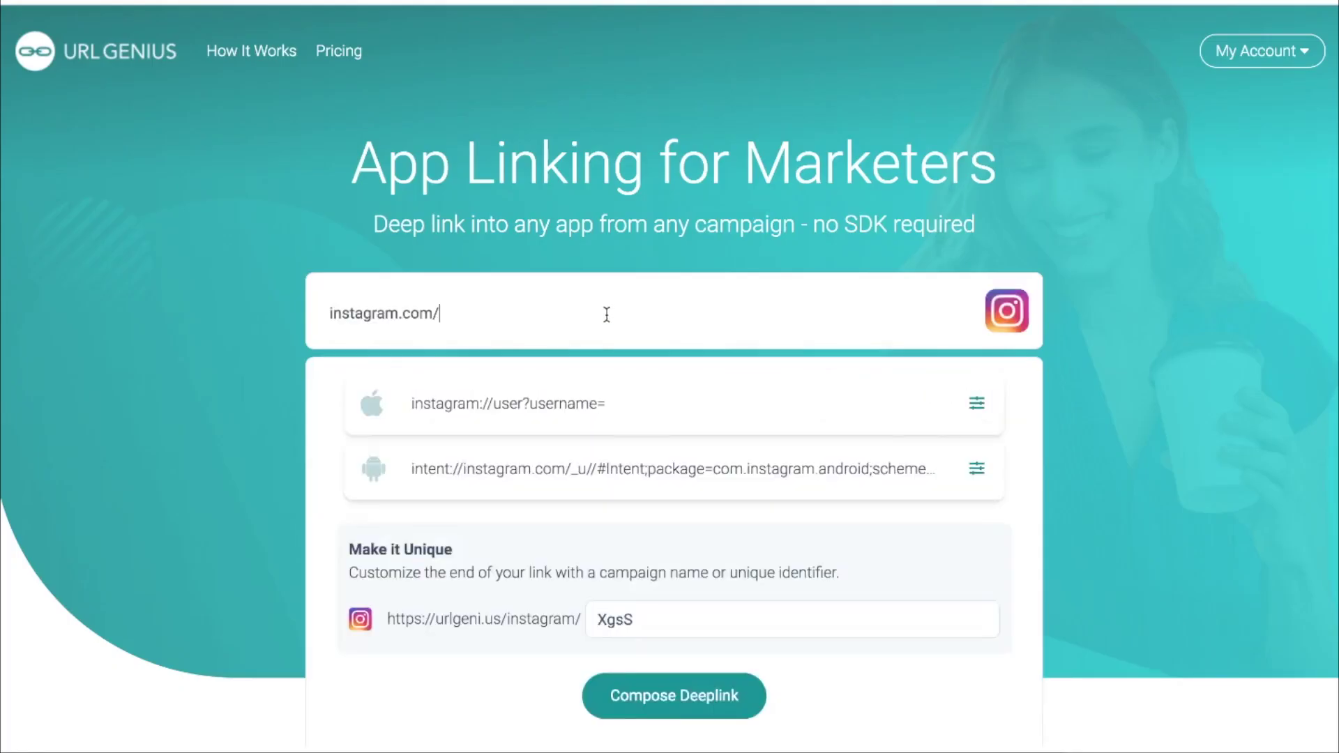
pyautogui.hotkey('ctrl', 'v')
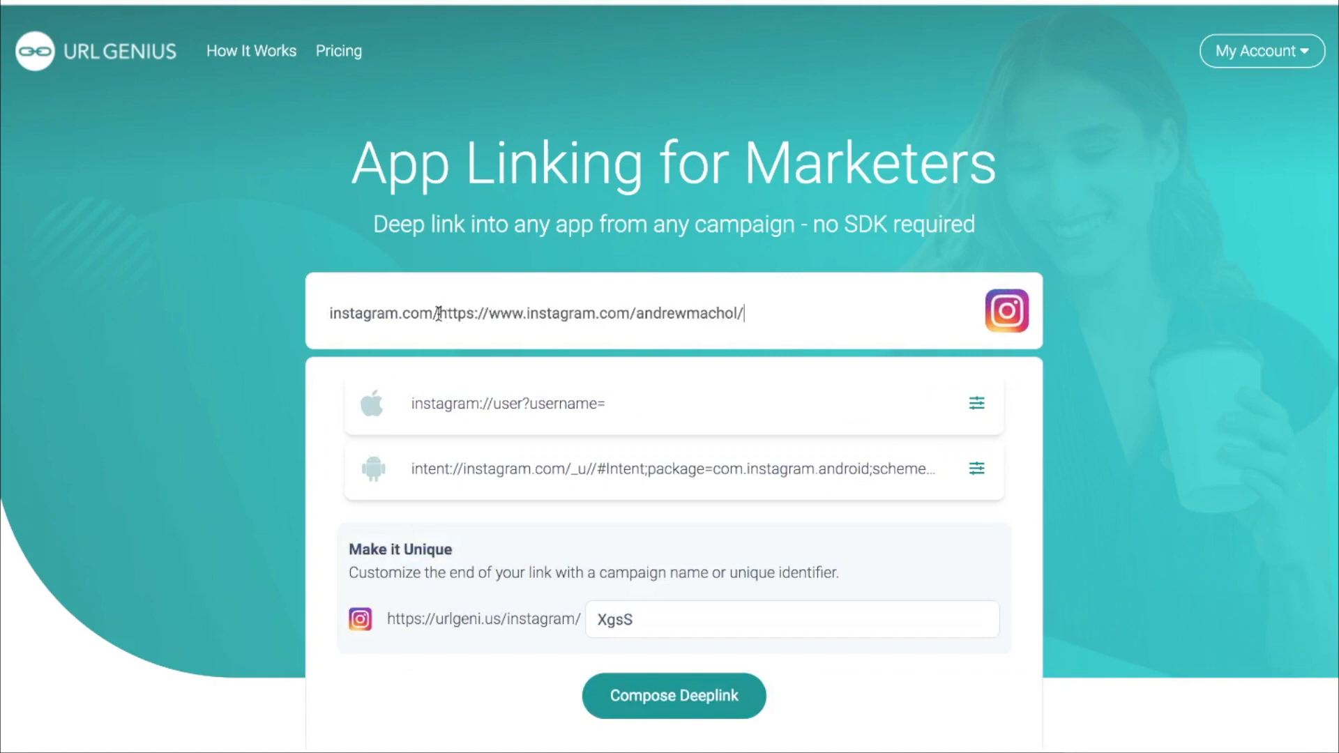
pyautogui.moveTo(439, 315); pyautogui.dragTo(636, 313)
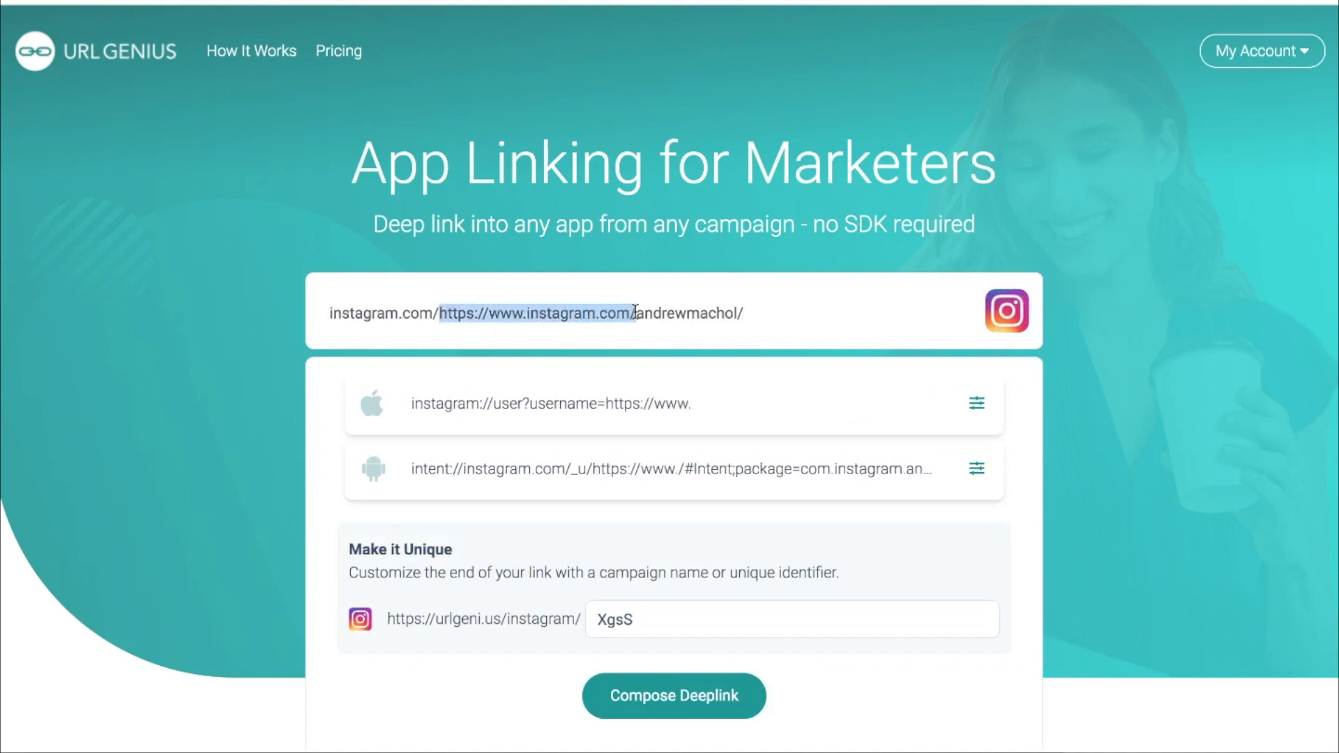
pyautogui.press('BackSpace')
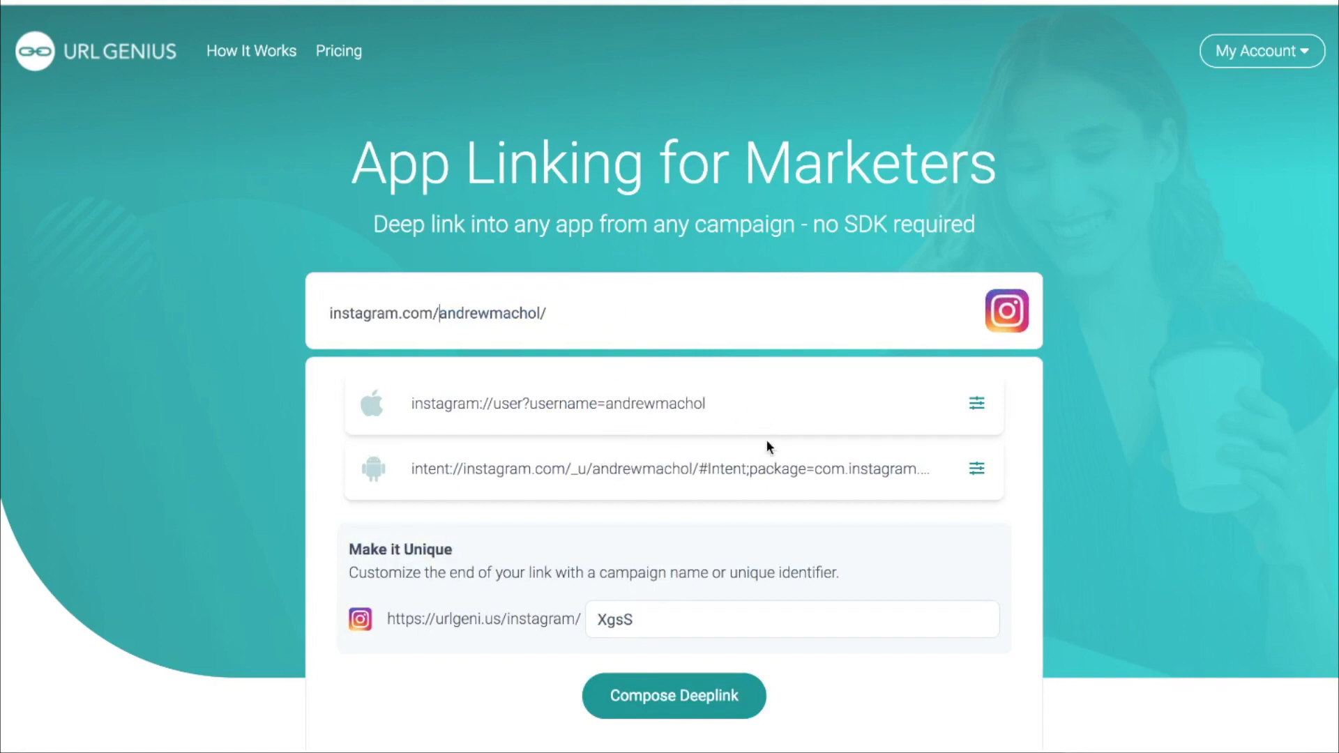
pyautogui.doubleClick(633, 620)
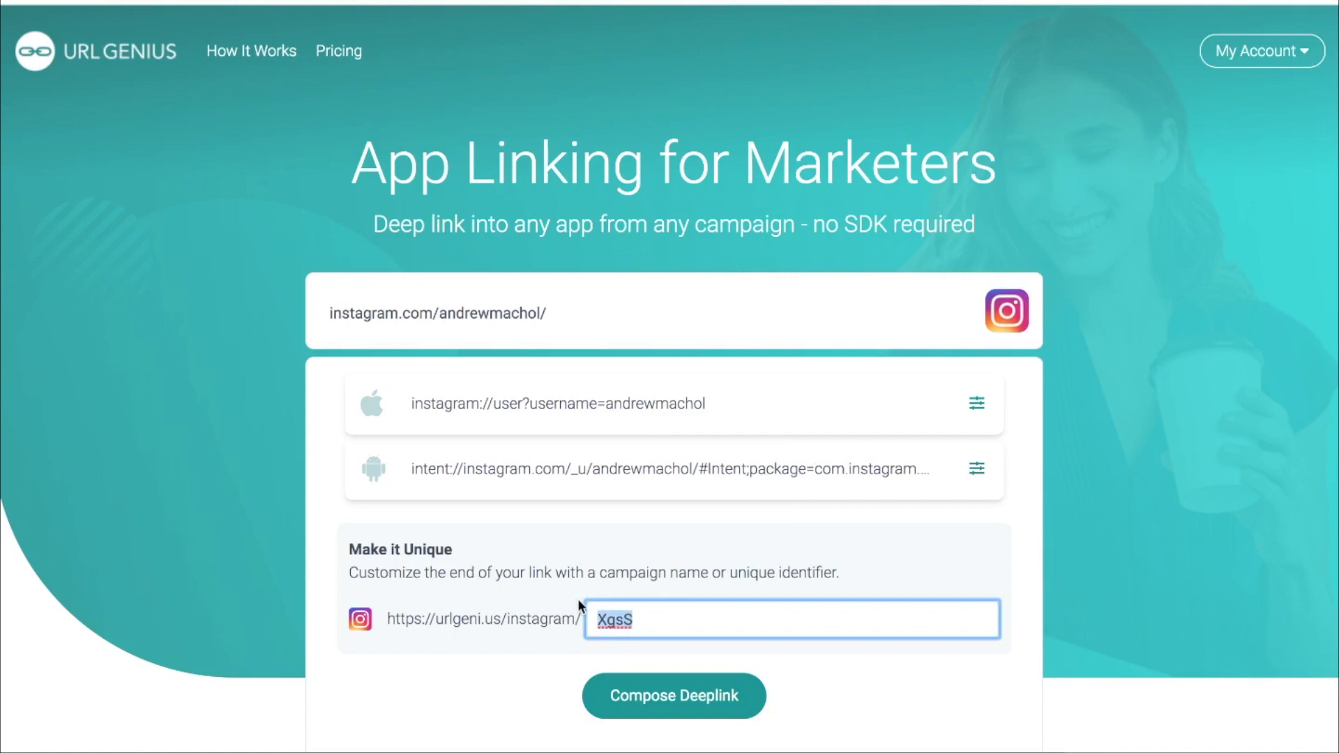
pyautogui.write('AM')
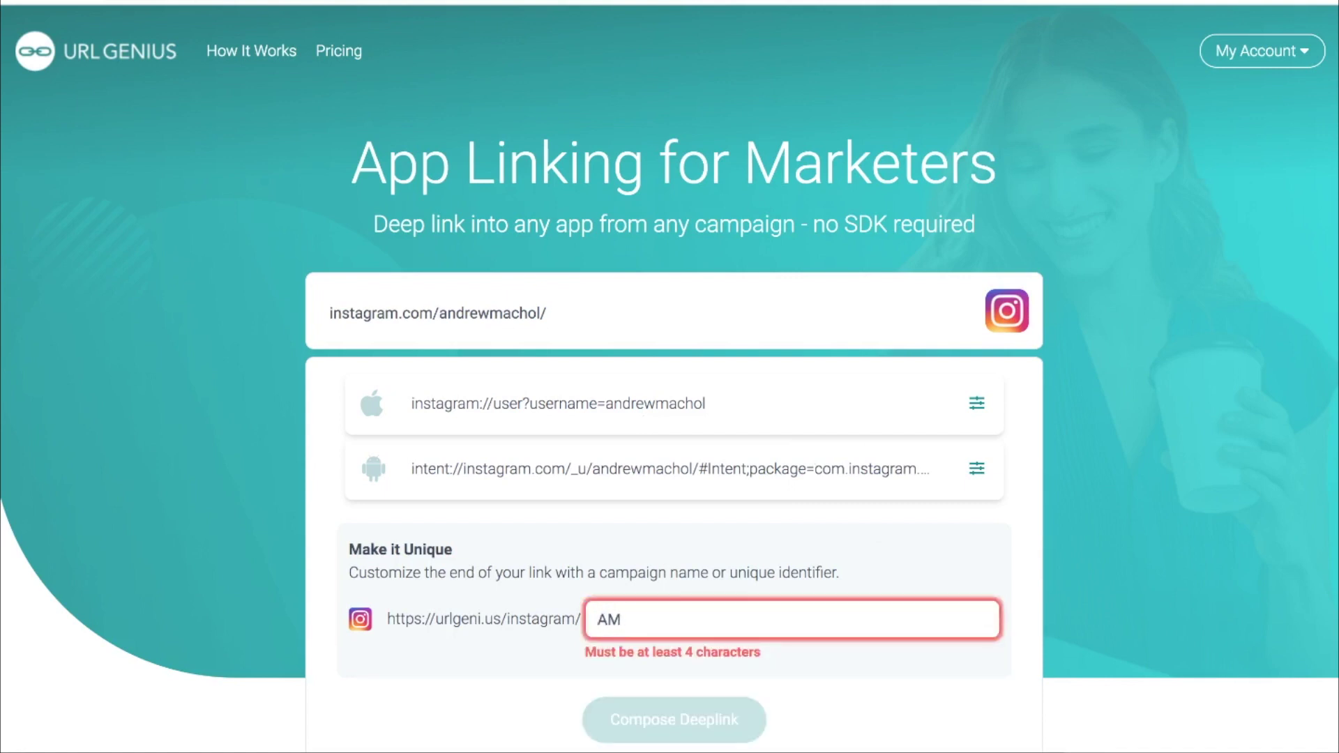
pyautogui.write('instagram')
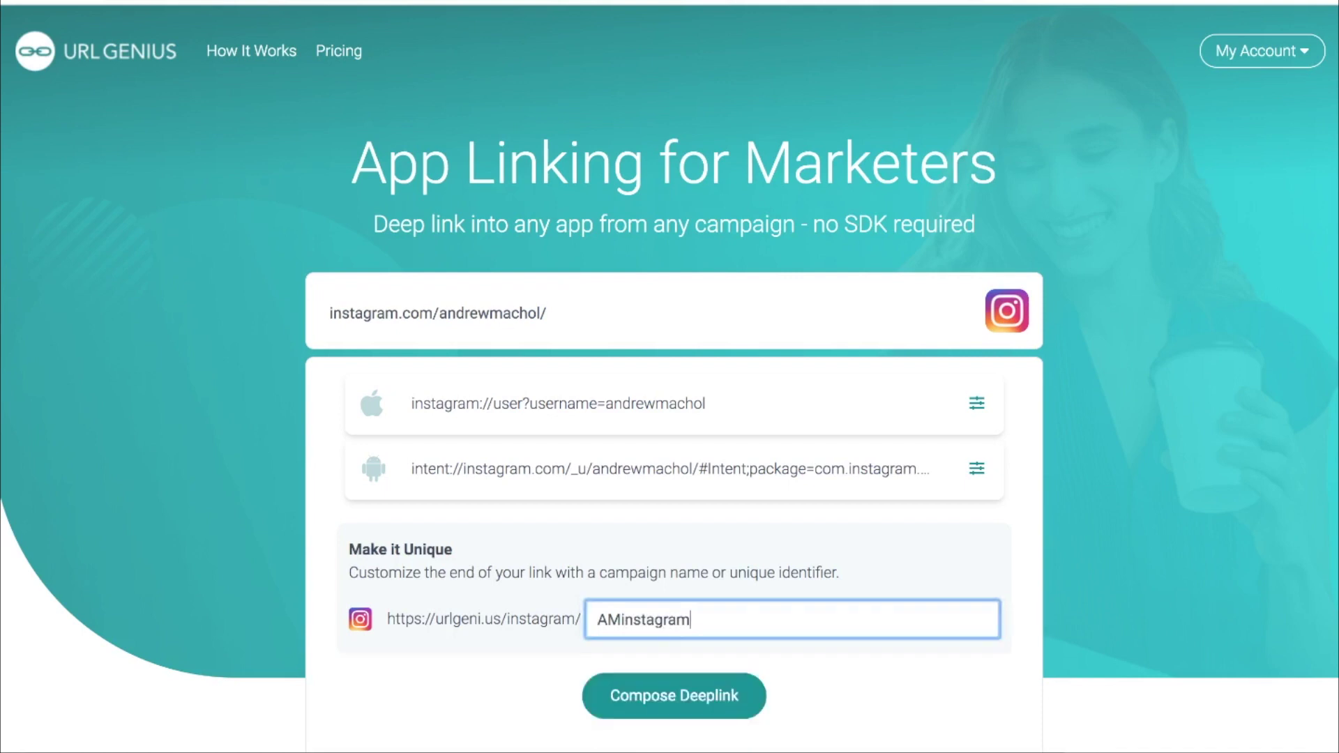
pyautogui.press('BackSpace')
pyautogui.press('BackSpace')
pyautogui.press('BackSpace')
pyautogui.press('BackSpace')
pyautogui.press('BackSpace')
pyautogui.write('p')
pyautogui.click(671, 699)
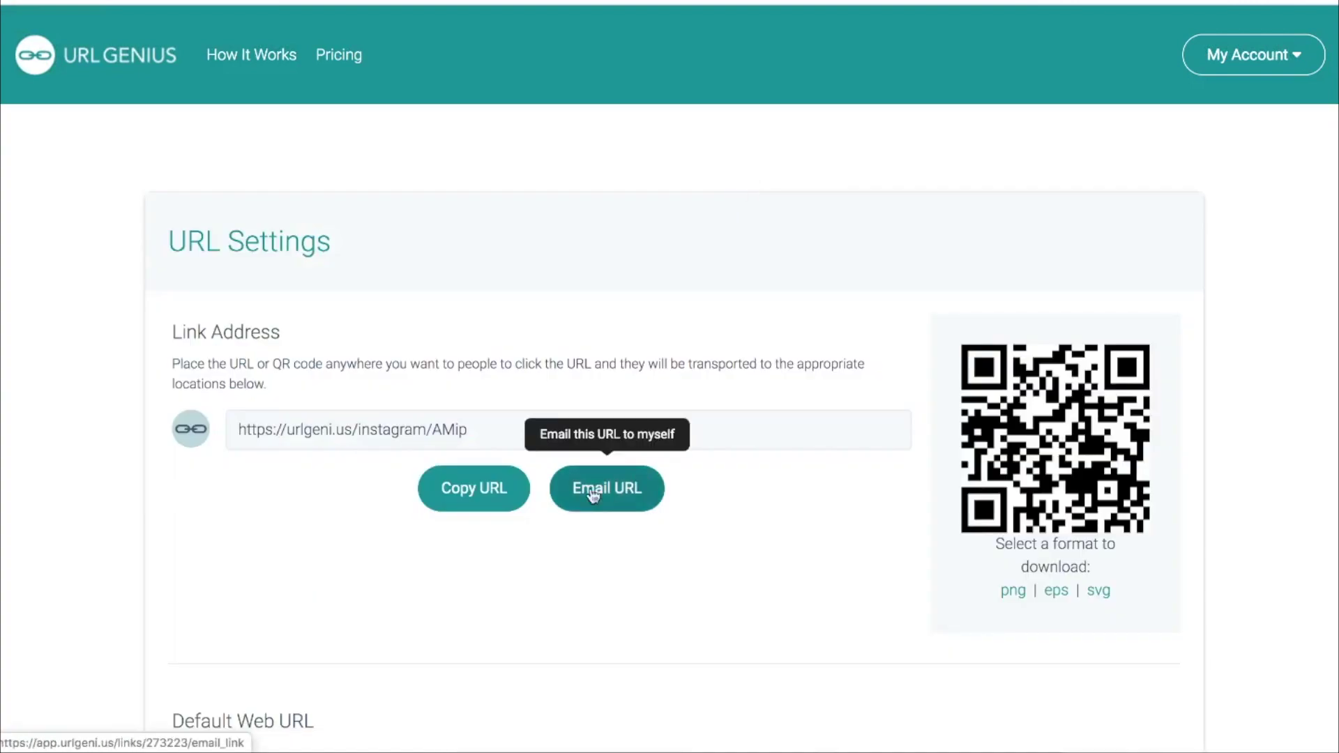
# - Copy the AMip deep link and send it by email
pyautogui.click(486, 499)
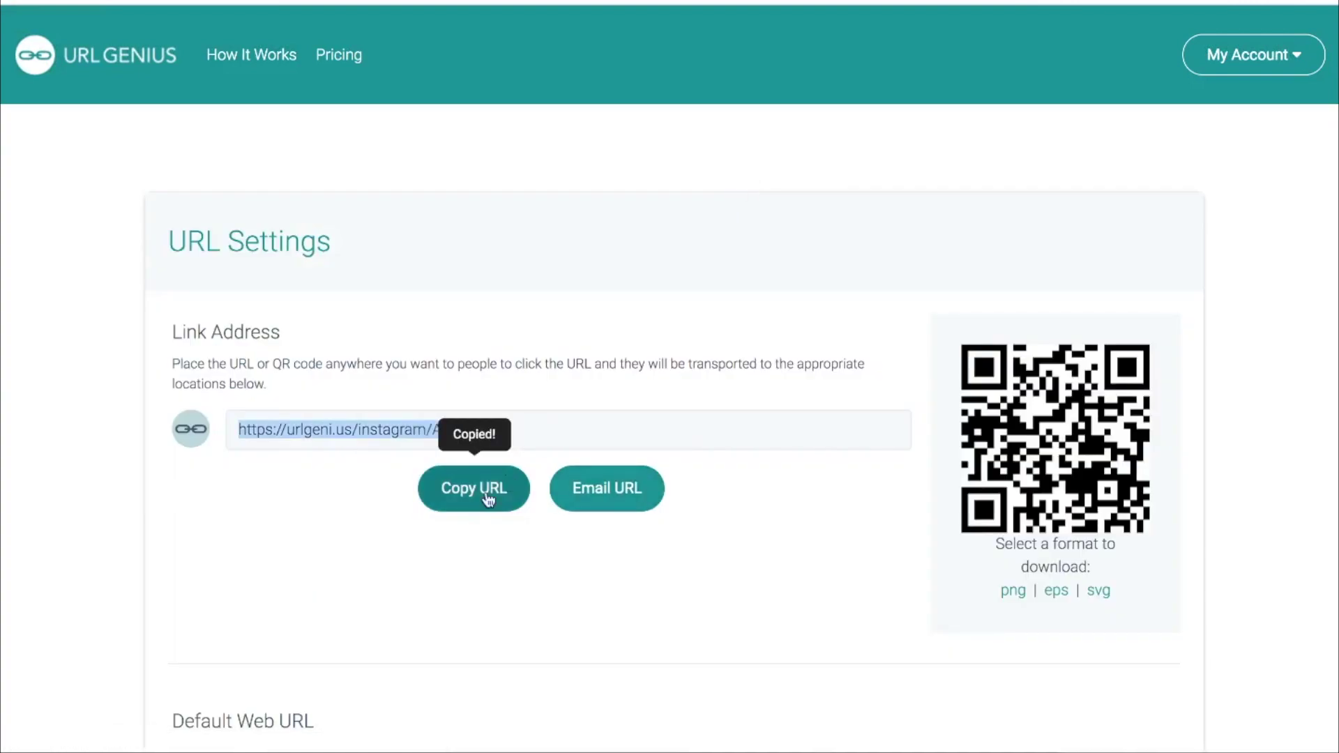
pyautogui.click(593, 486)
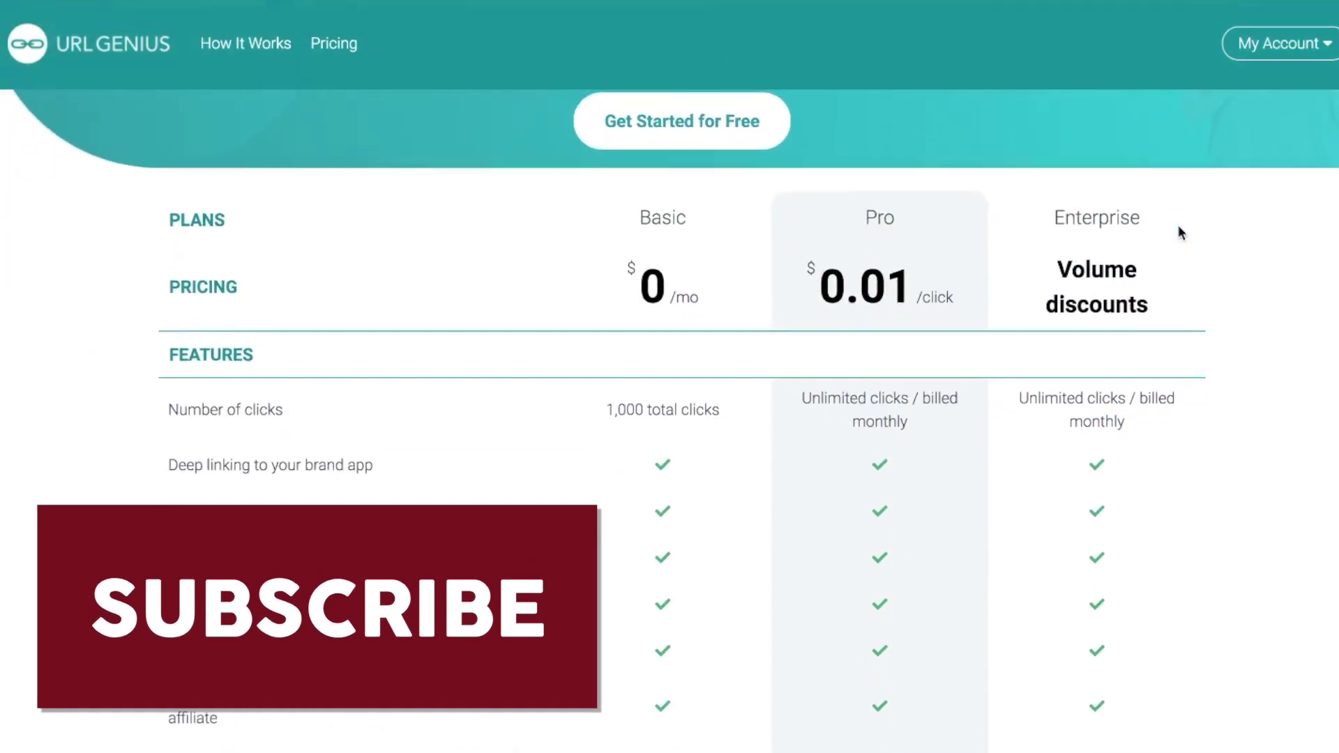
pyautogui.scroll(-2, 1179, 231)
pyautogui.scroll(-2, 1178, 232)
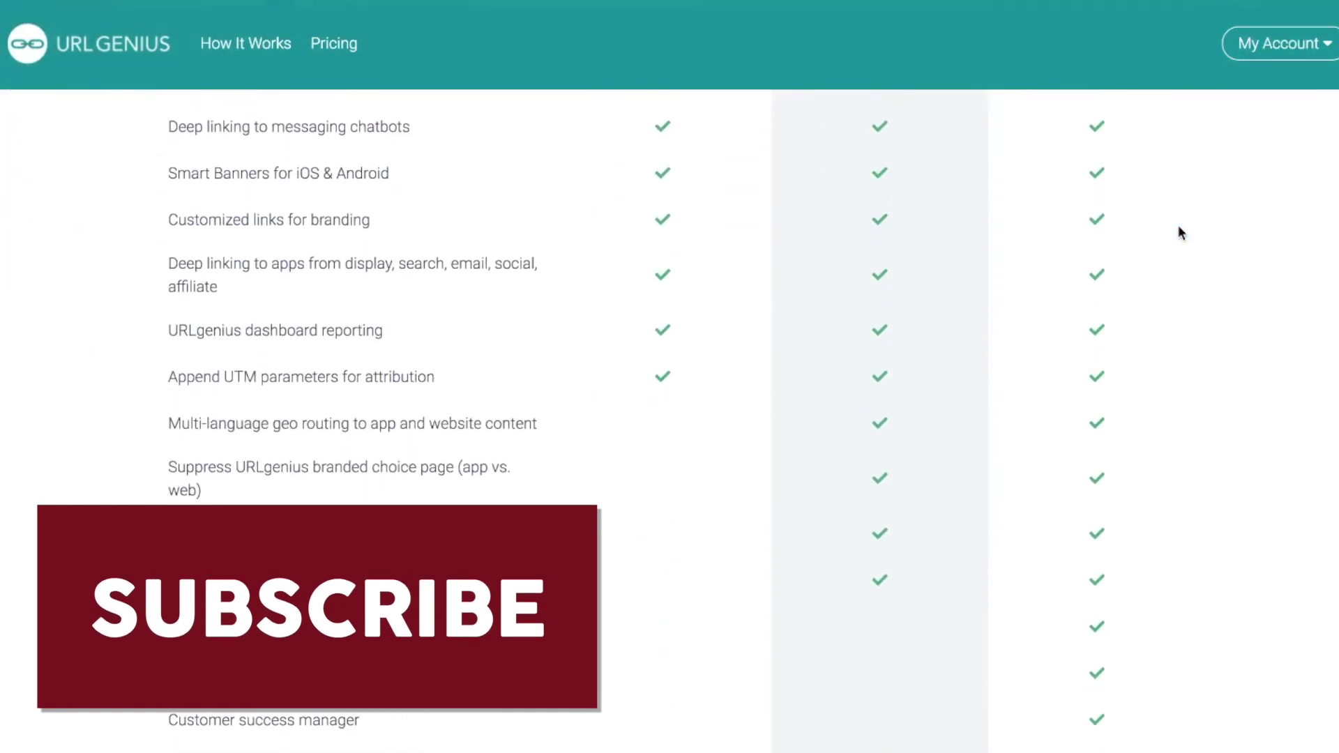
pyautogui.scroll(-2, 1178, 231)
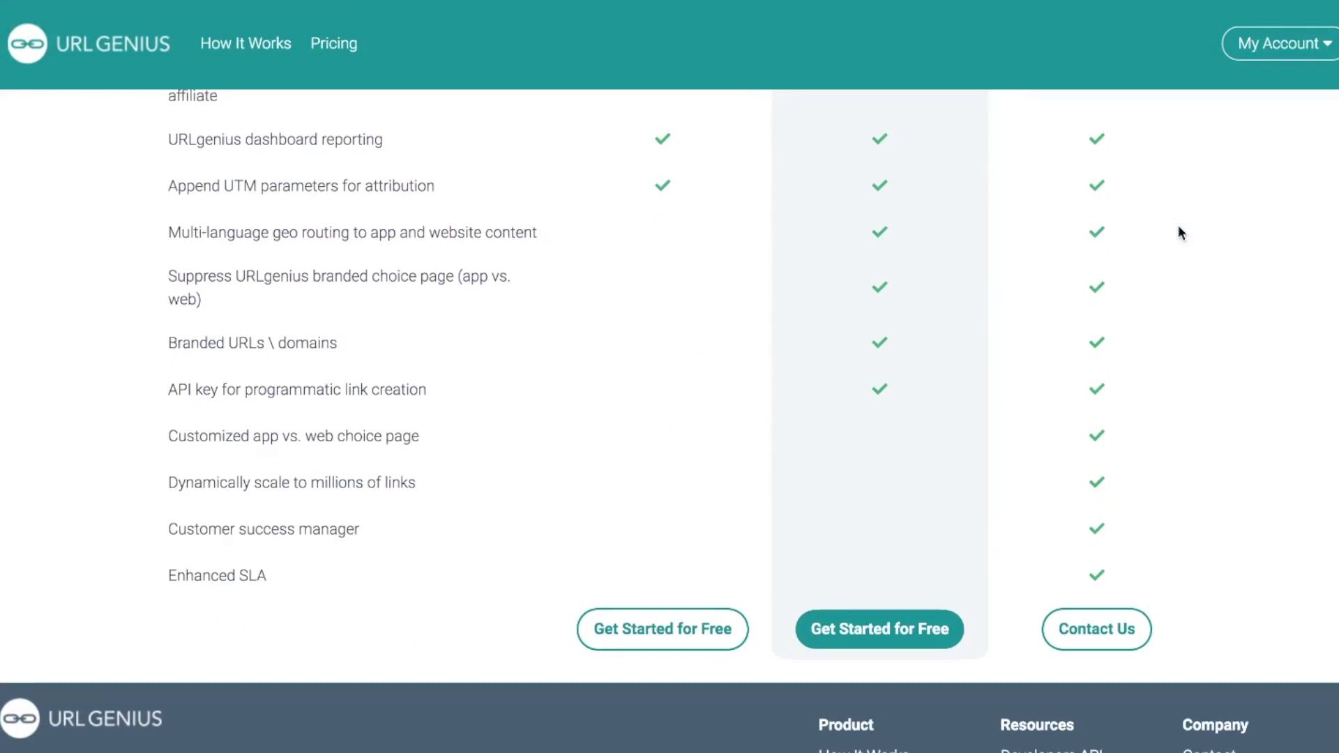
pyautogui.scroll(2, 1179, 231)
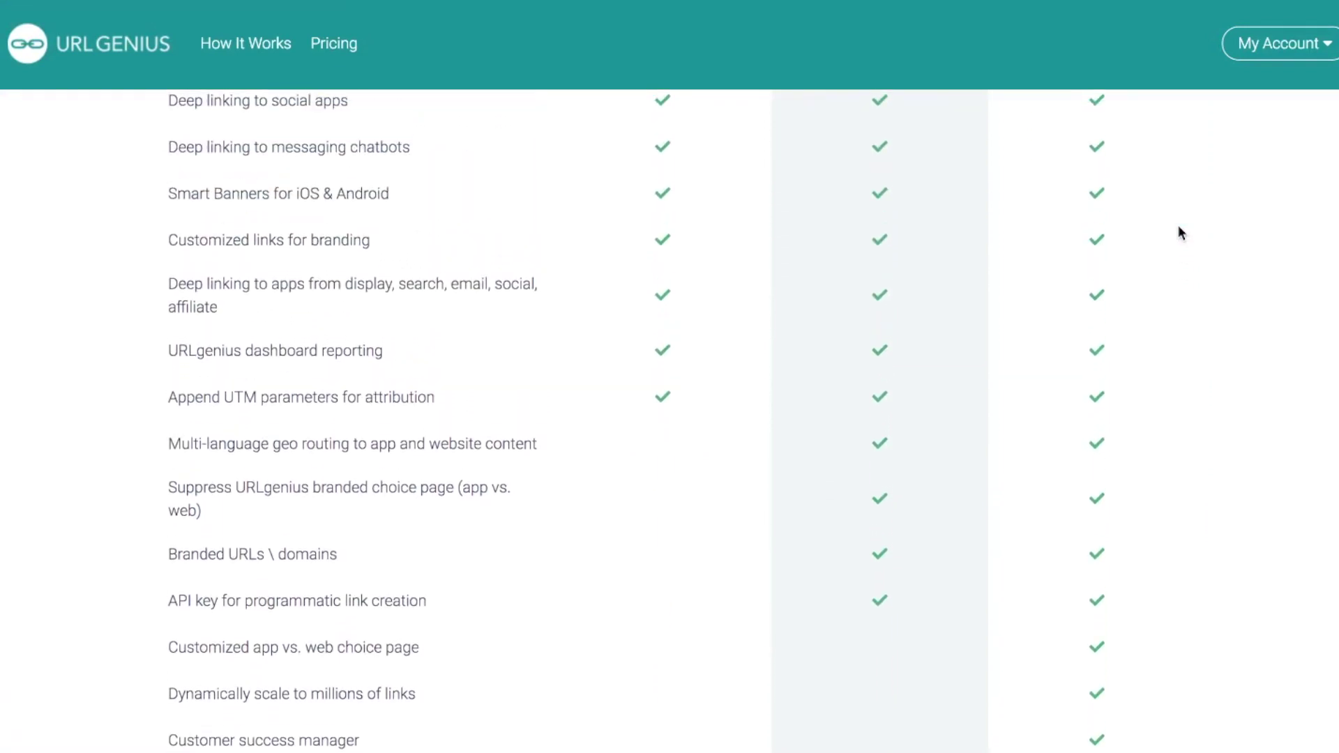
pyautogui.scroll(1, 1178, 232)
pyautogui.scroll(1, 1179, 232)
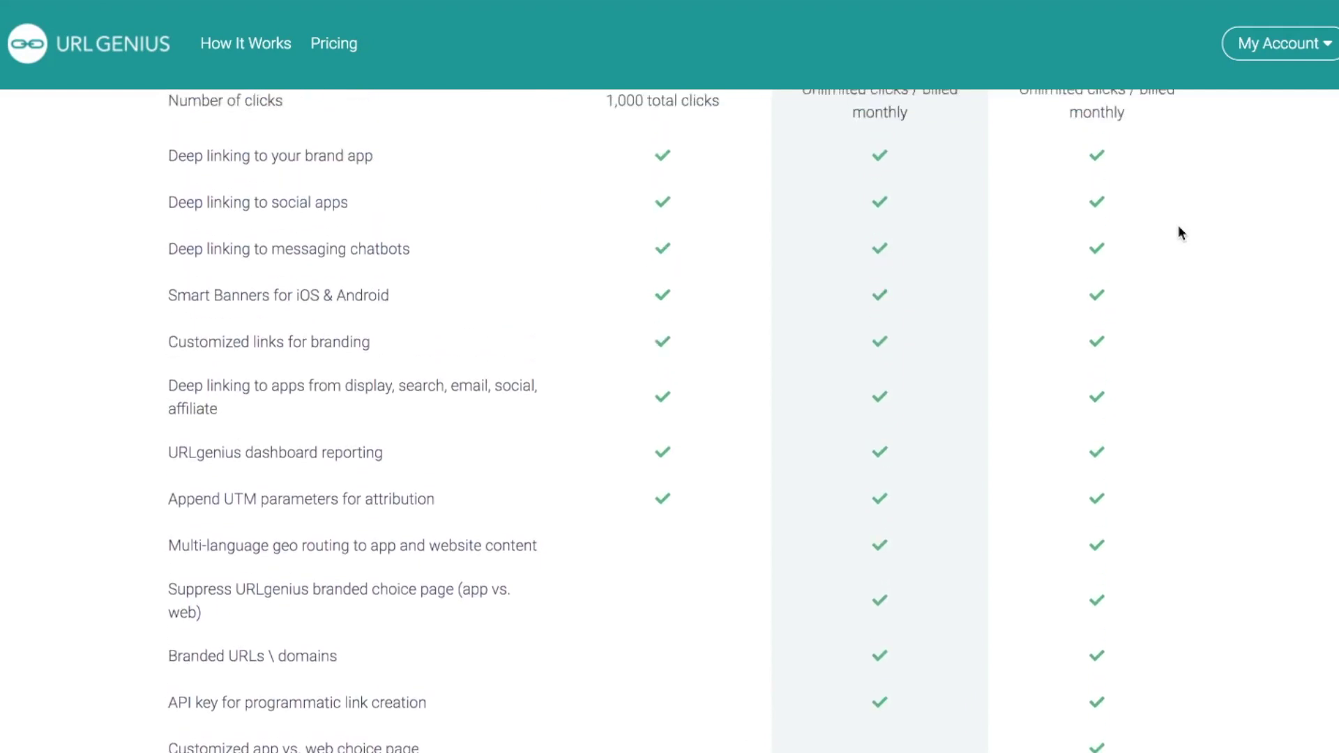
pyautogui.scroll(1, 1179, 227)
pyautogui.scroll(1, 1179, 226)
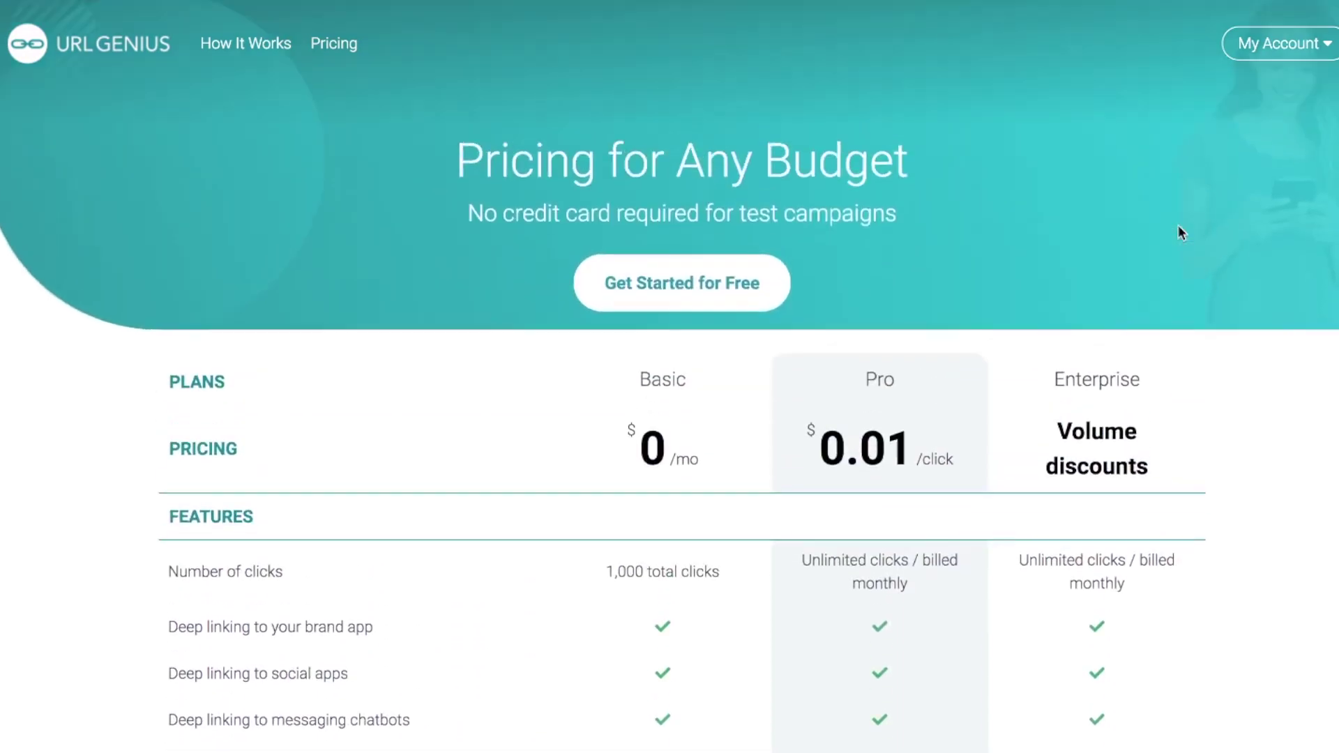
pyautogui.click(722, 293)
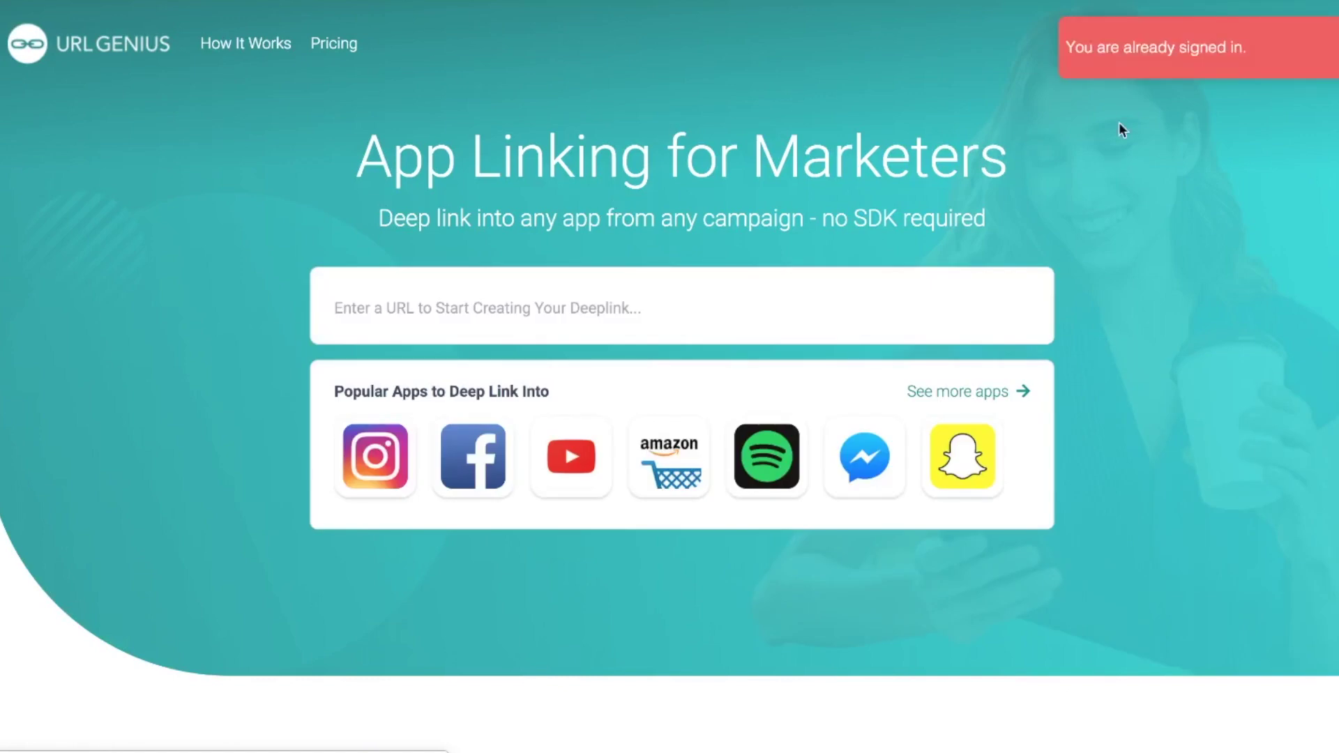
# - Browse Social, Music, Entertainment and Food & Drink supported apps, then show the account menu
pyautogui.click(1324, 47)
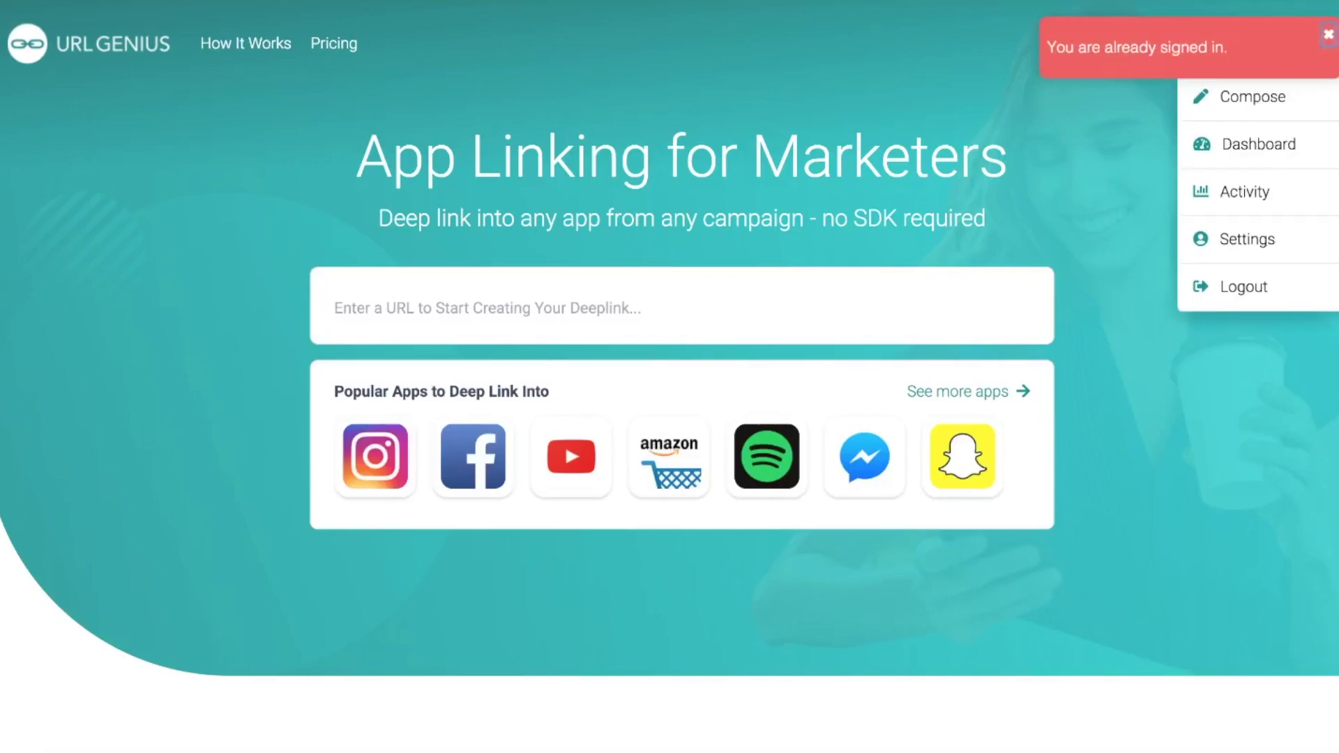
pyautogui.click(1256, 109)
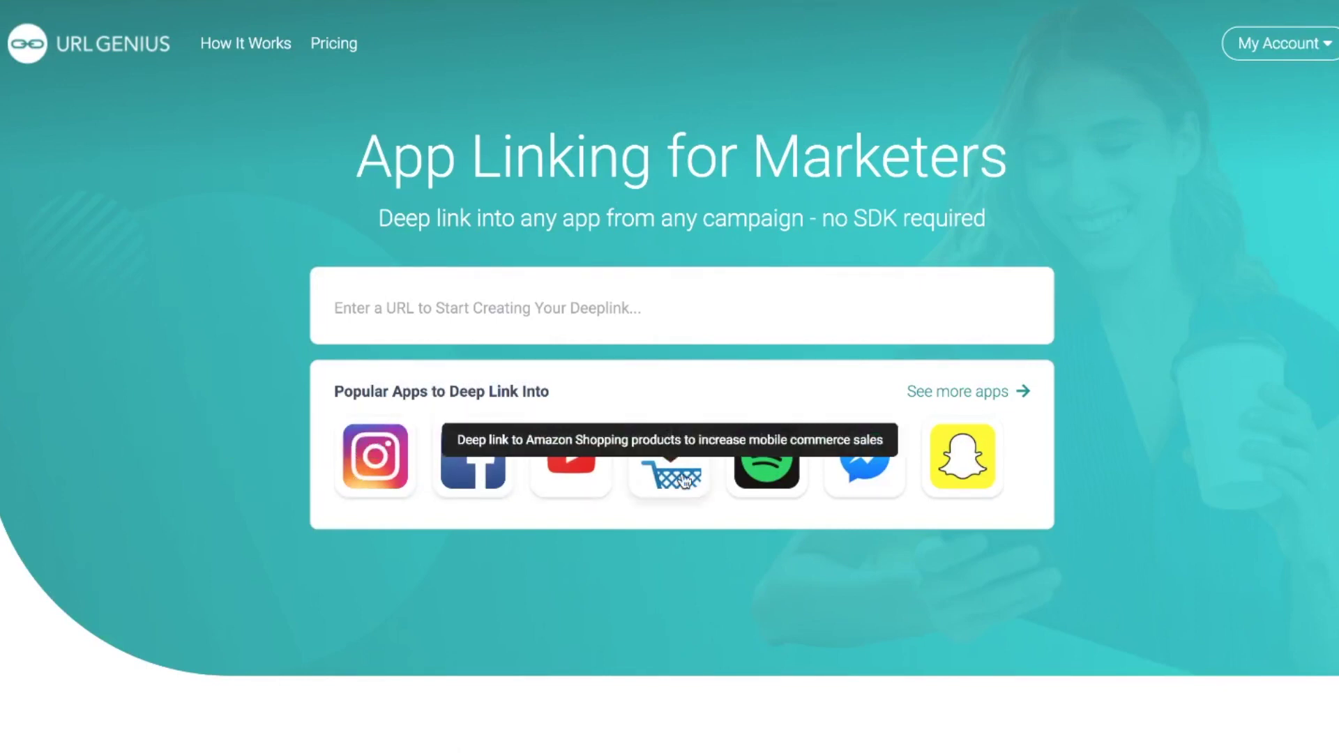
pyautogui.click(974, 393)
pyautogui.scroll(-2, 738, 286)
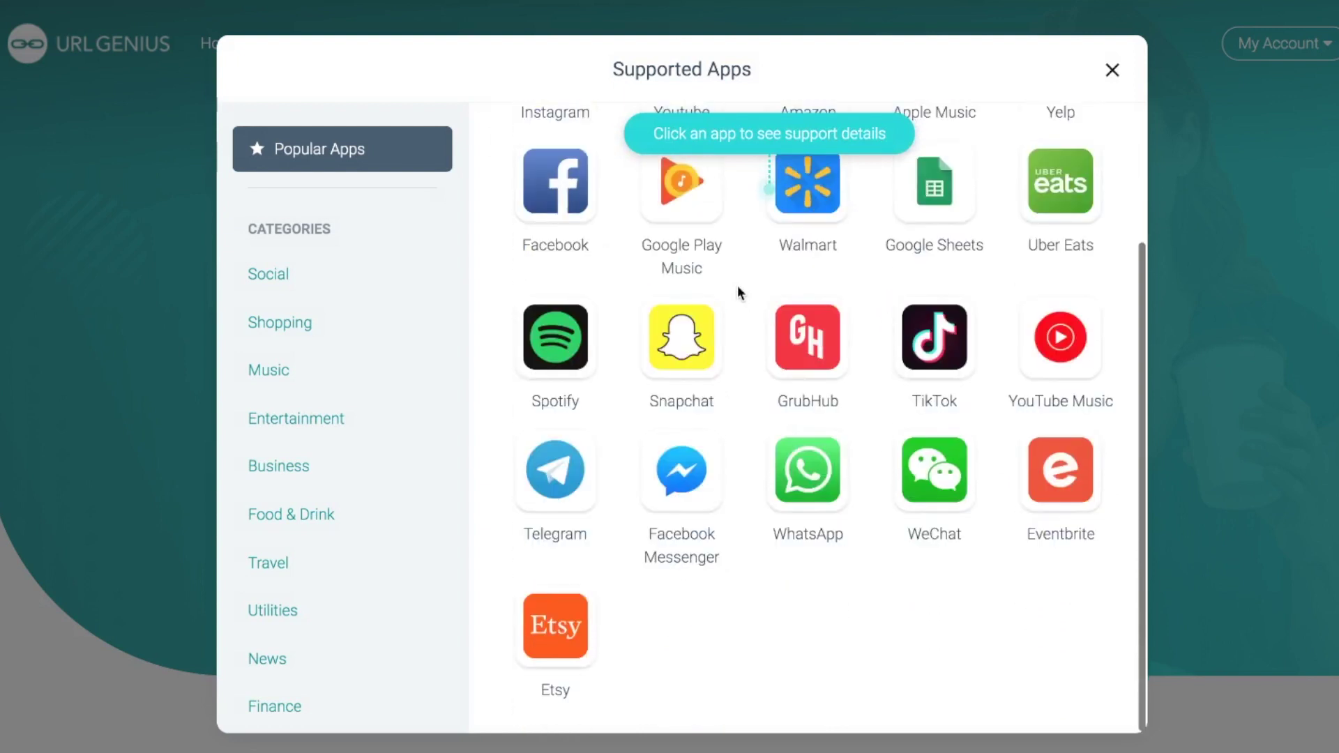
pyautogui.click(277, 292)
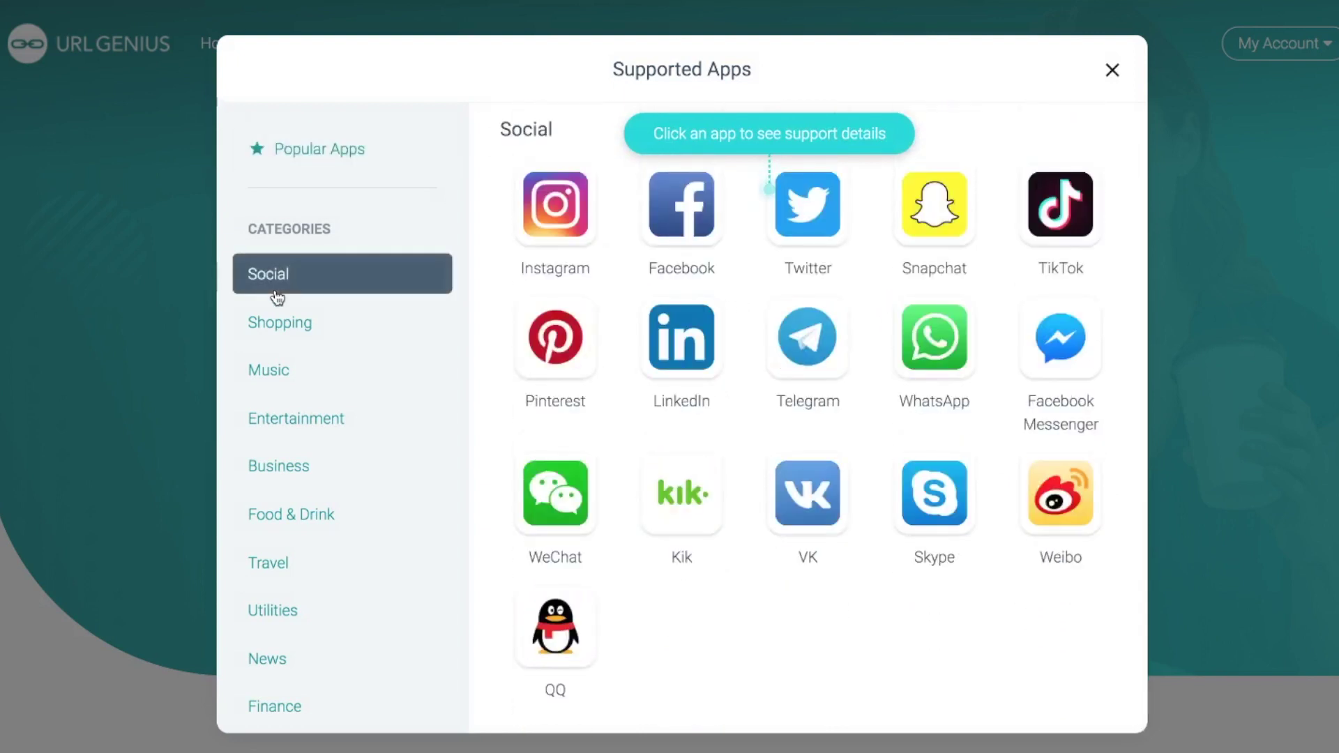
pyautogui.click(288, 382)
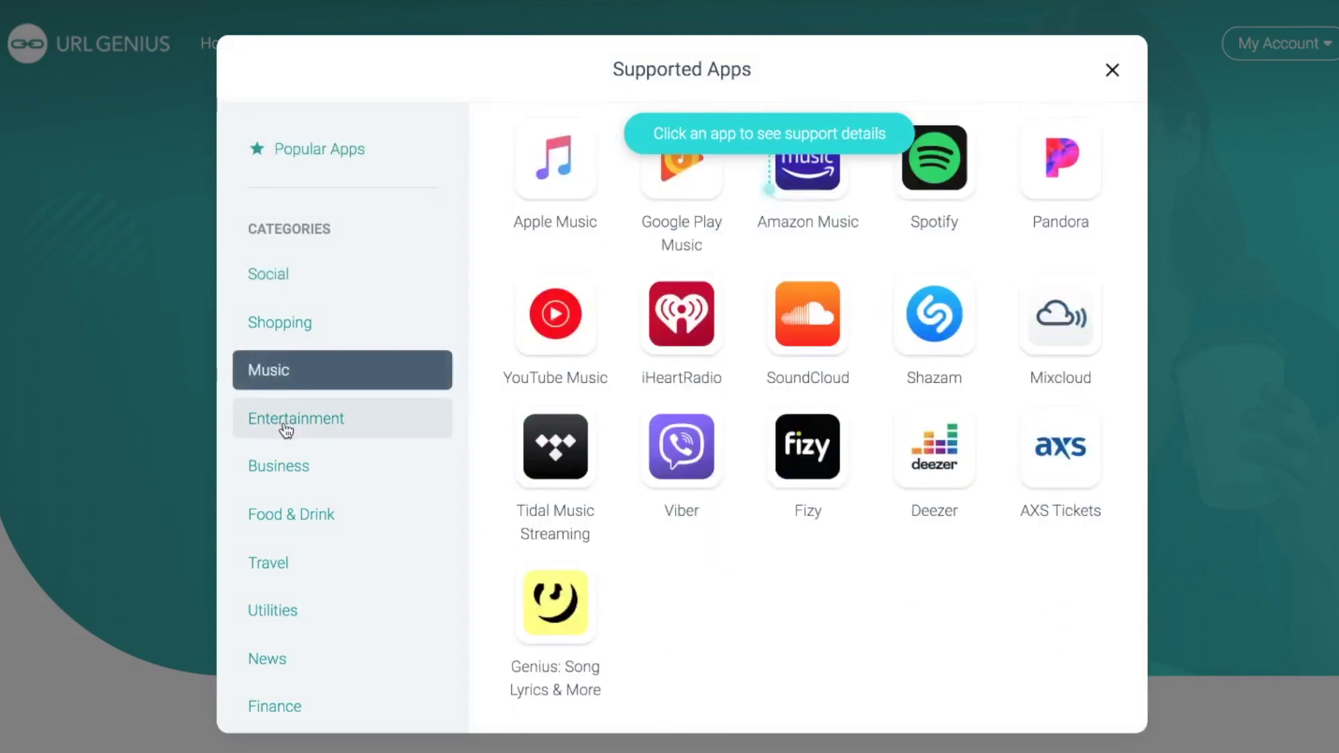
pyautogui.click(286, 424)
pyautogui.click(283, 518)
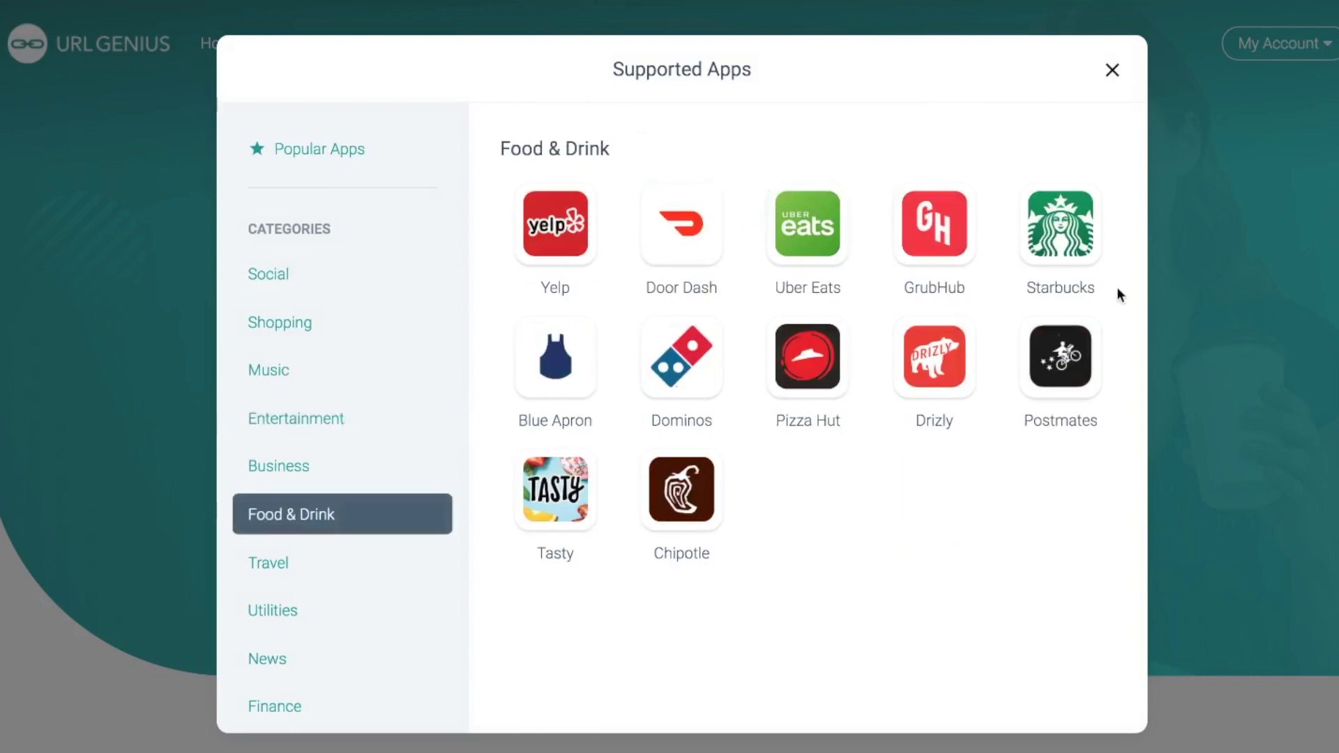
pyautogui.click(1112, 72)
pyautogui.click(1279, 42)
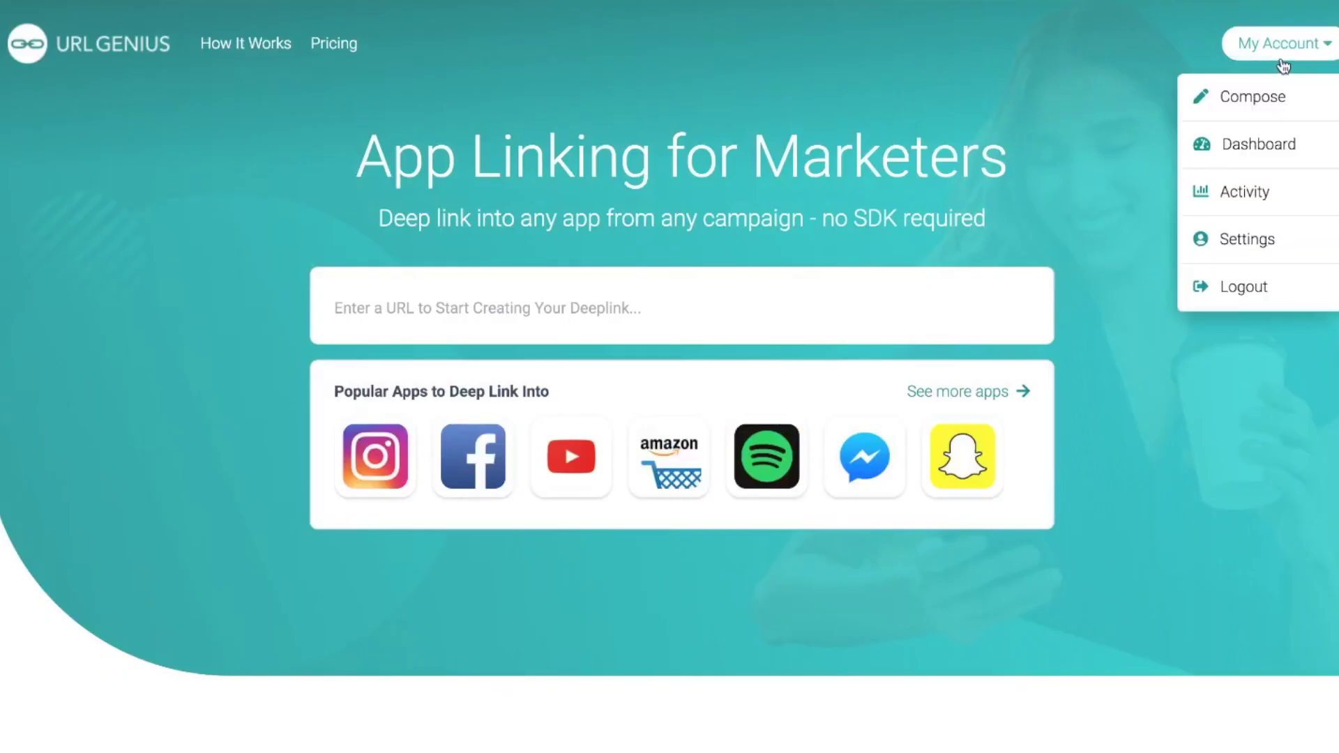
# - Review the instagram/AMip link's routing and traffic settings, then show the account menu
pyautogui.click(1259, 146)
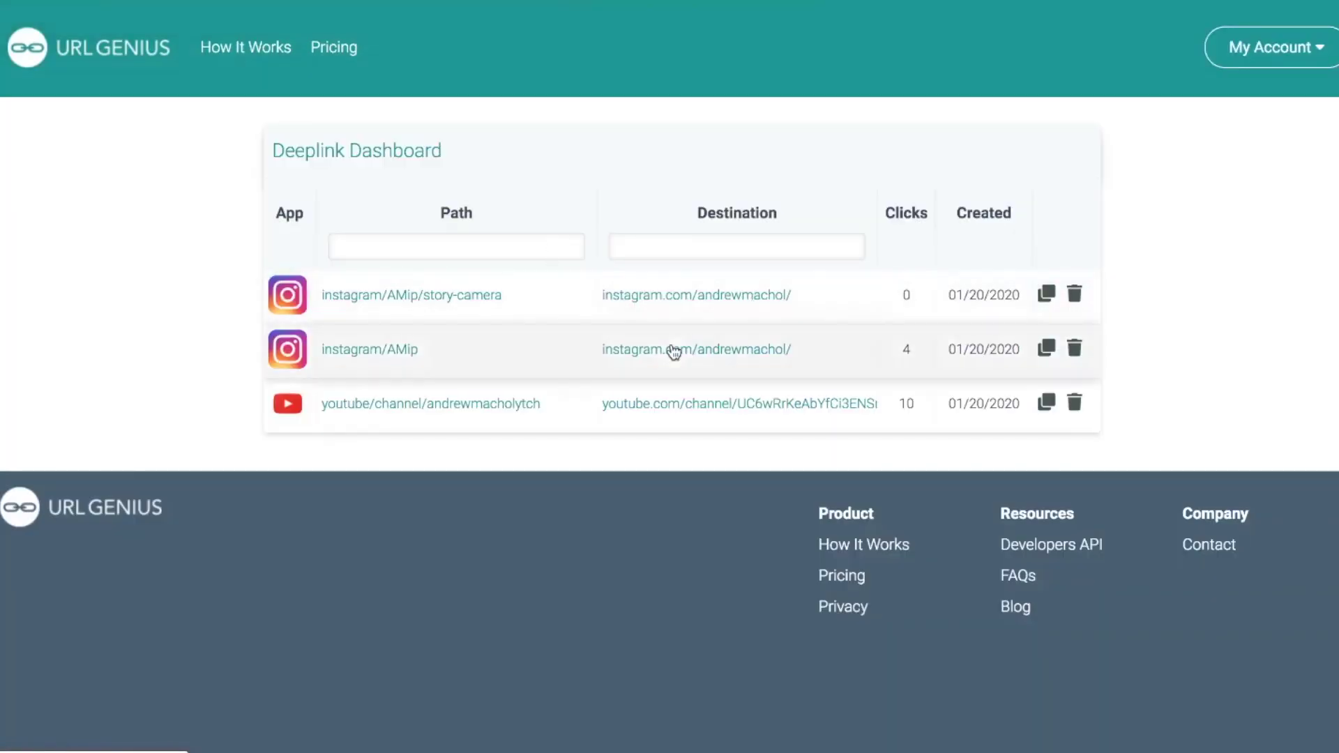
pyautogui.click(396, 355)
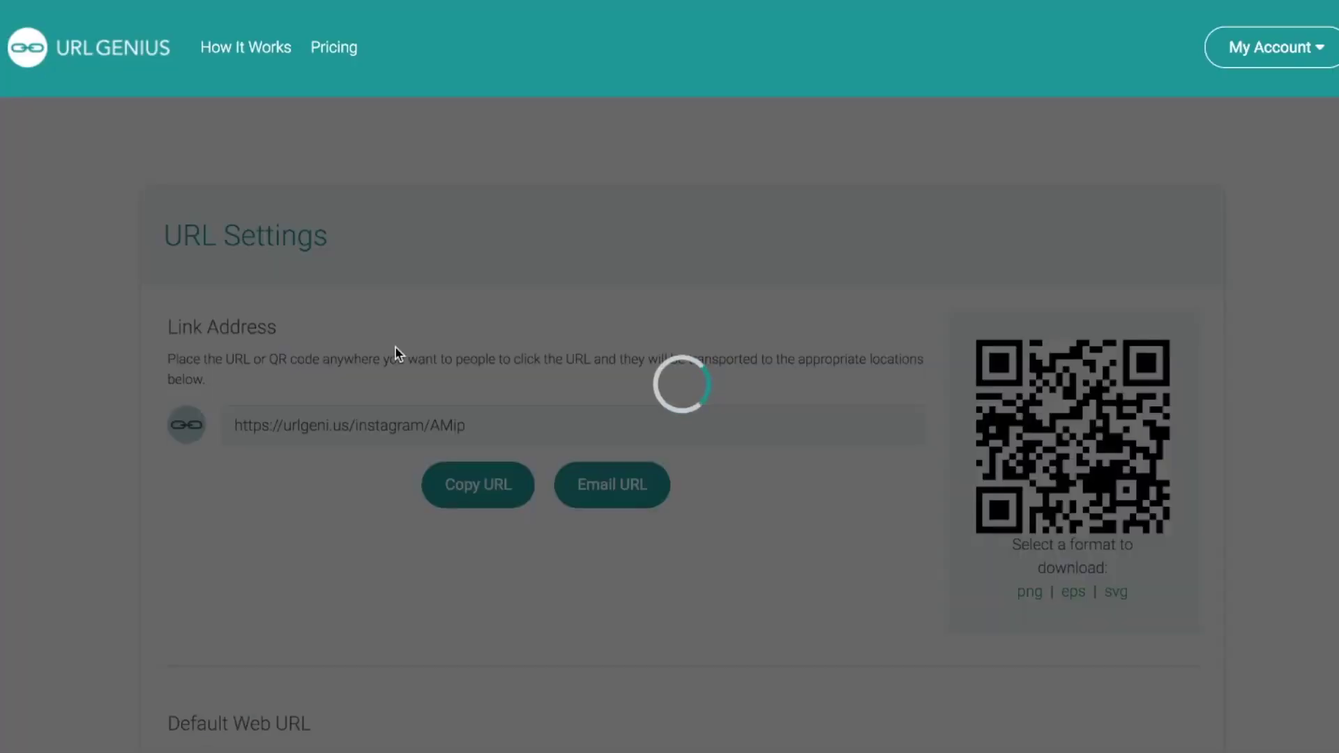
pyautogui.scroll(-3, 118, 369)
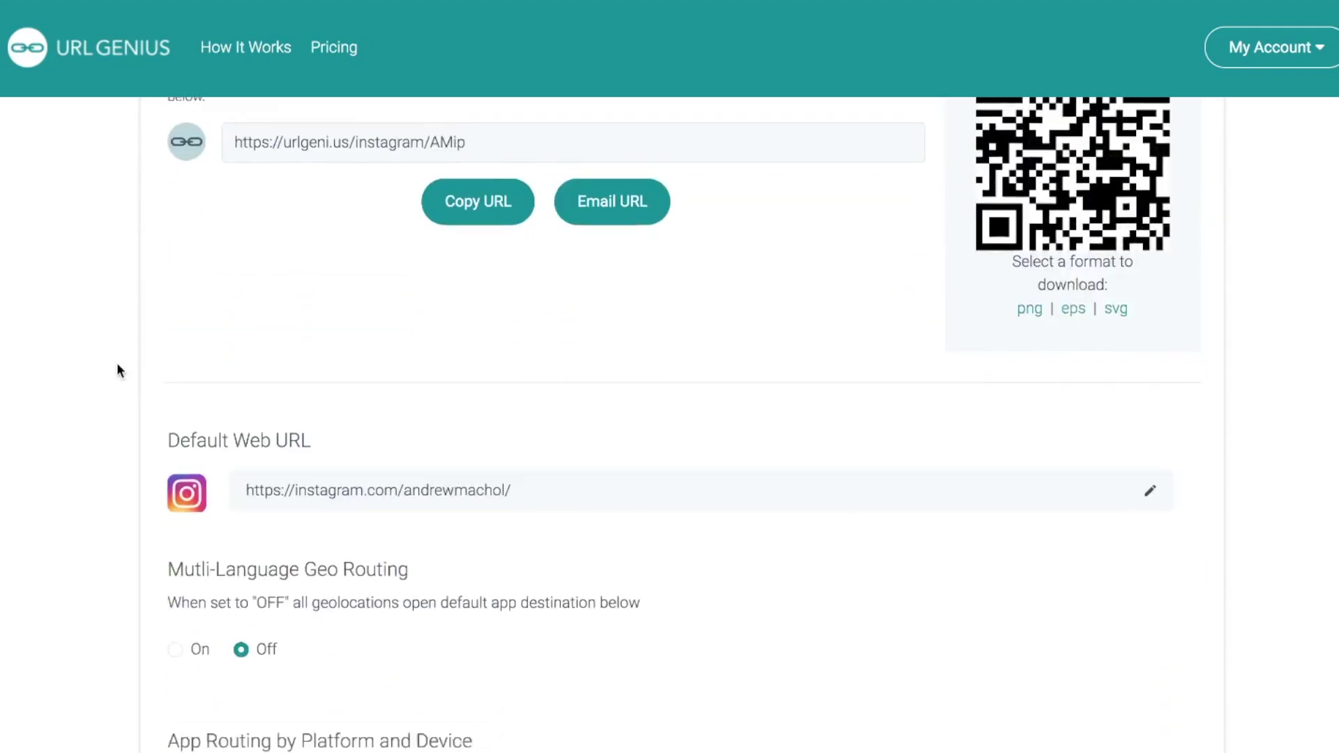
pyautogui.scroll(-1, 118, 370)
pyautogui.scroll(-3, 117, 371)
pyautogui.scroll(-1, 117, 370)
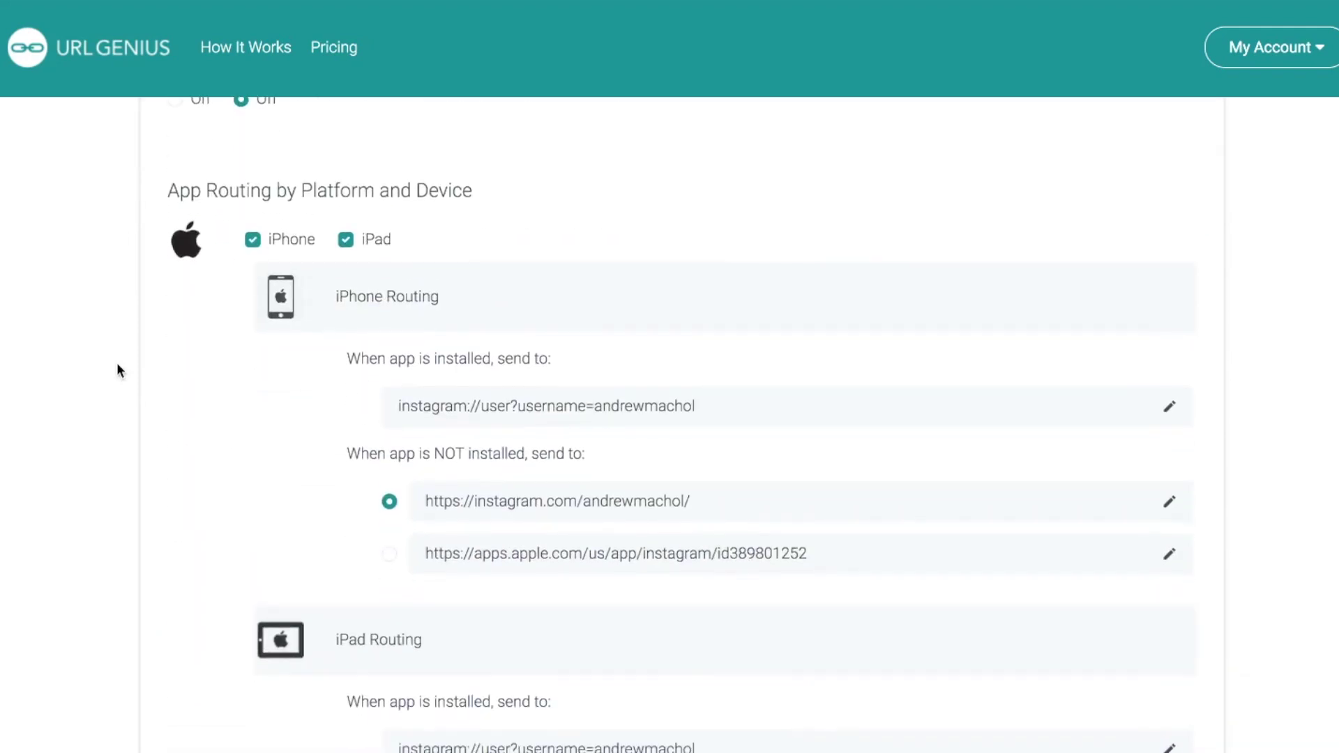
pyautogui.scroll(-2, 117, 363)
pyautogui.scroll(-3, 116, 363)
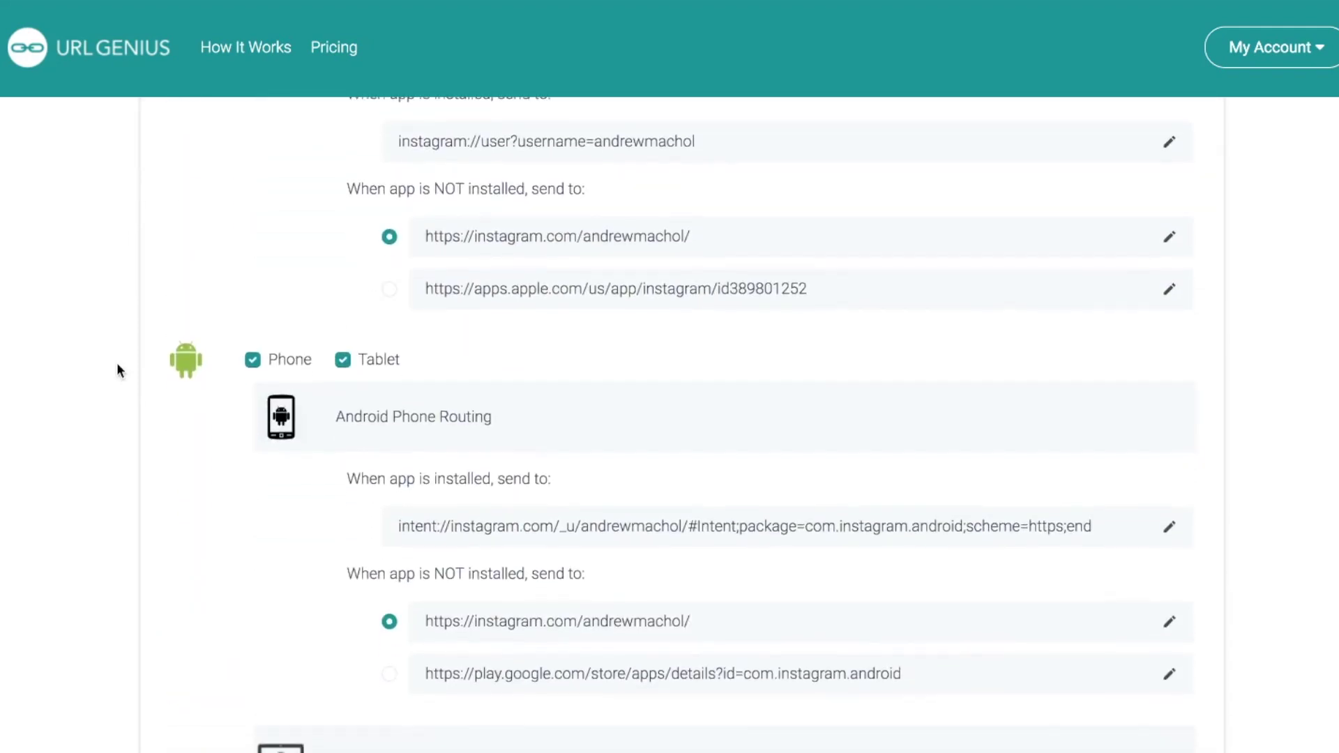
pyautogui.scroll(-3, 116, 362)
pyautogui.scroll(-2, 117, 363)
pyautogui.scroll(-1, 116, 364)
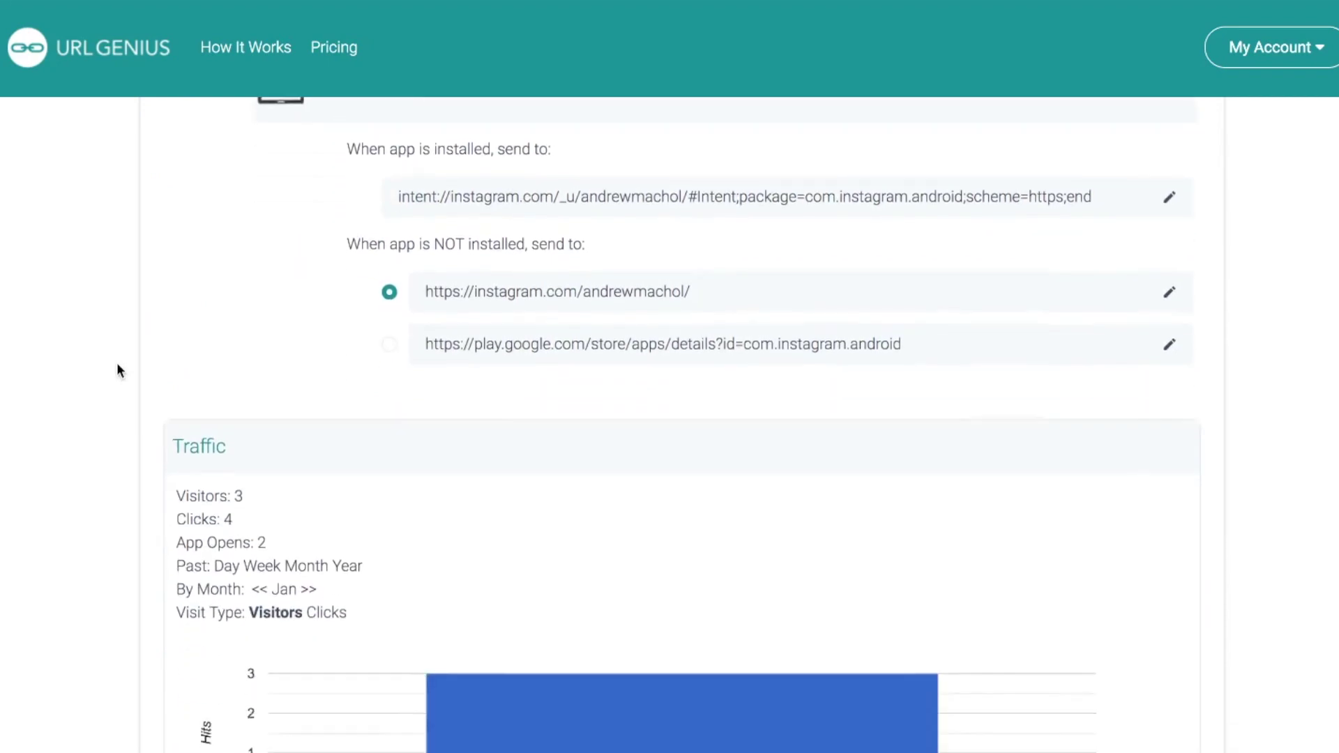
pyautogui.scroll(-2, 116, 363)
pyautogui.scroll(-1, 116, 363)
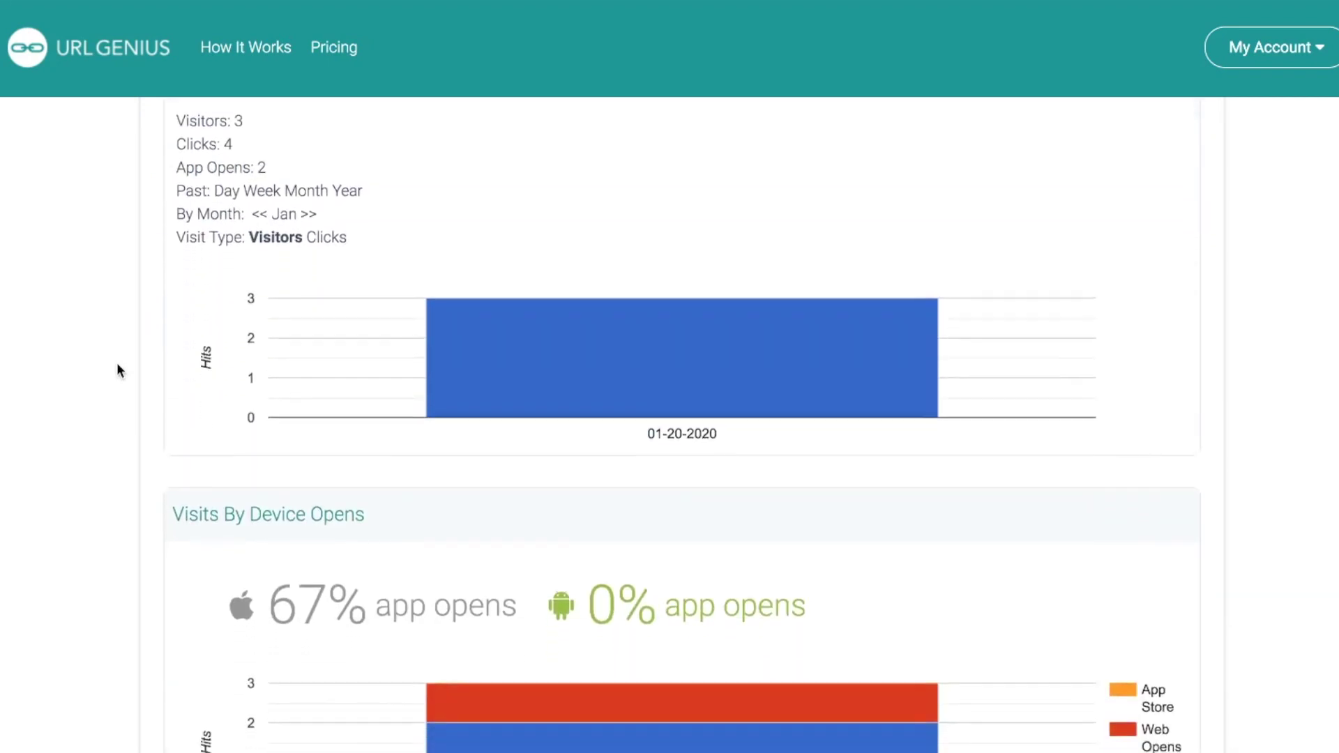
pyautogui.scroll(-2, 117, 370)
pyautogui.scroll(-1, 117, 369)
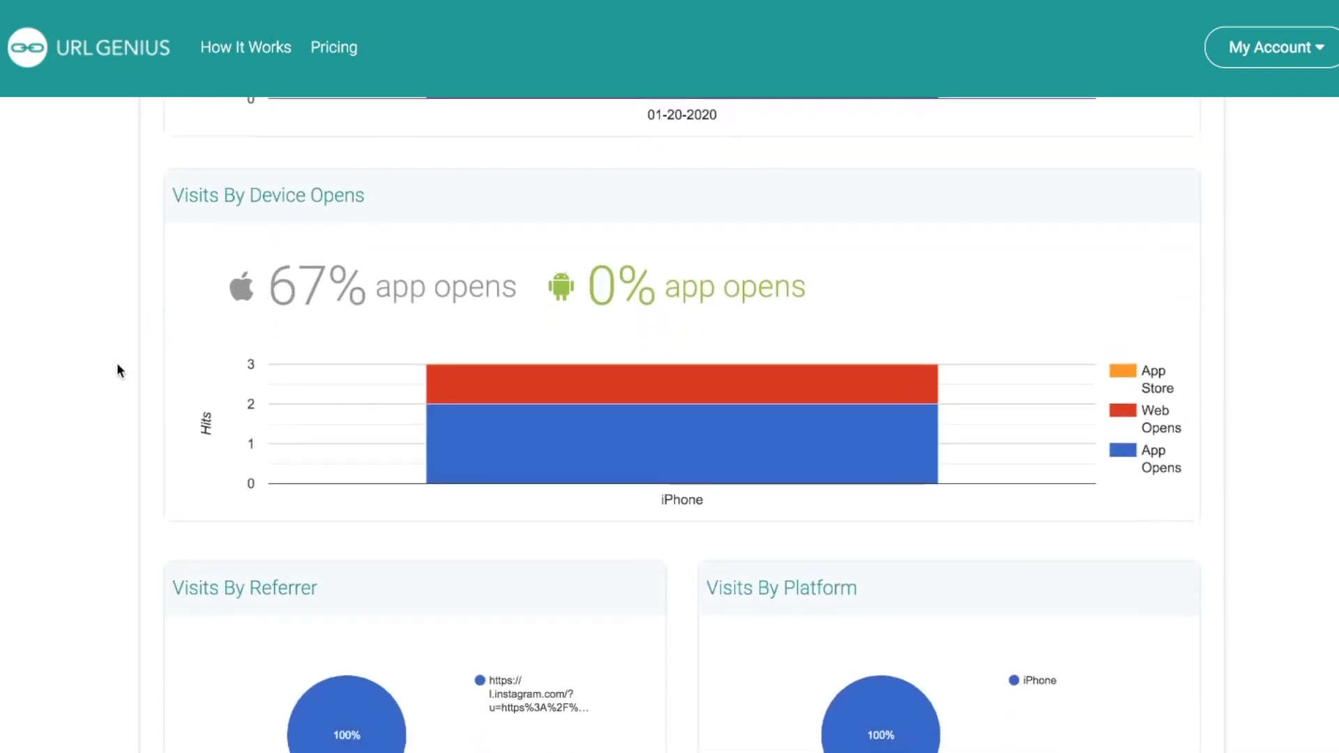
pyautogui.scroll(-2, 118, 370)
pyautogui.scroll(-2, 117, 367)
pyautogui.scroll(-1, 117, 387)
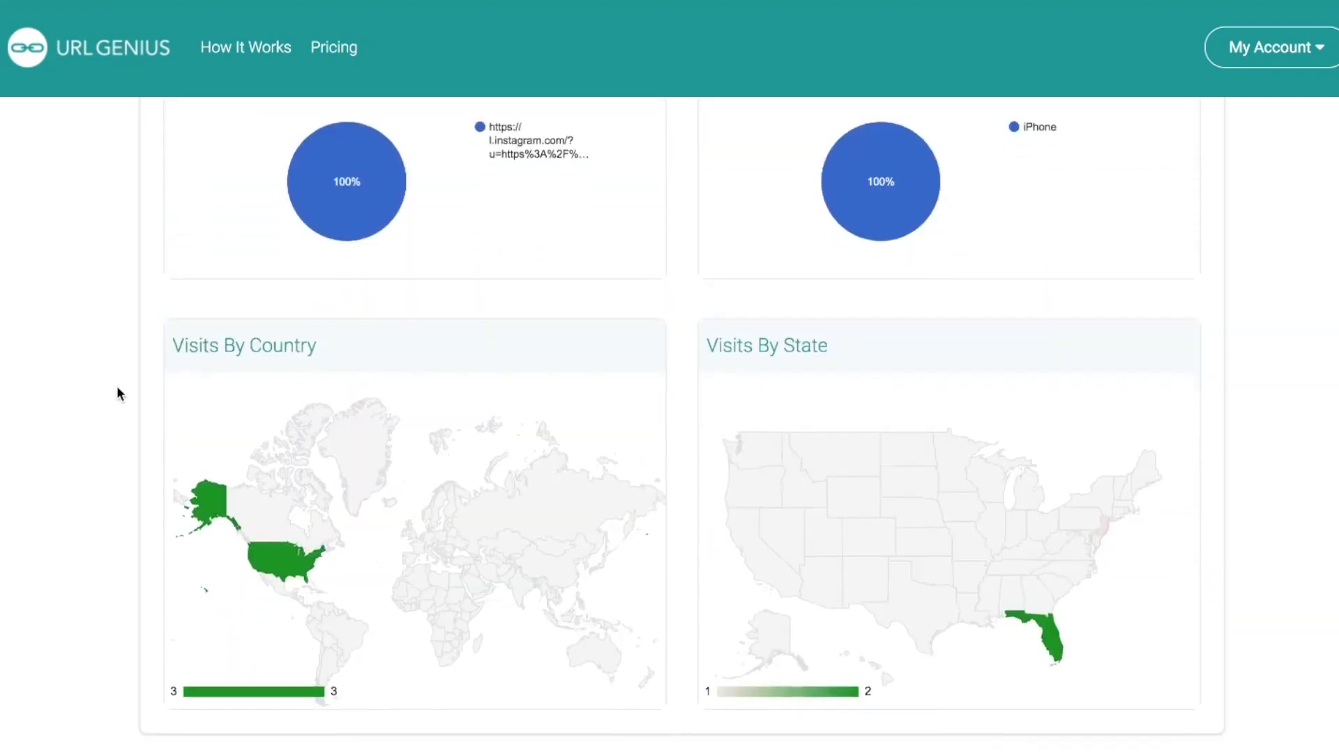
pyautogui.scroll(1, 118, 387)
pyautogui.scroll(5, 118, 388)
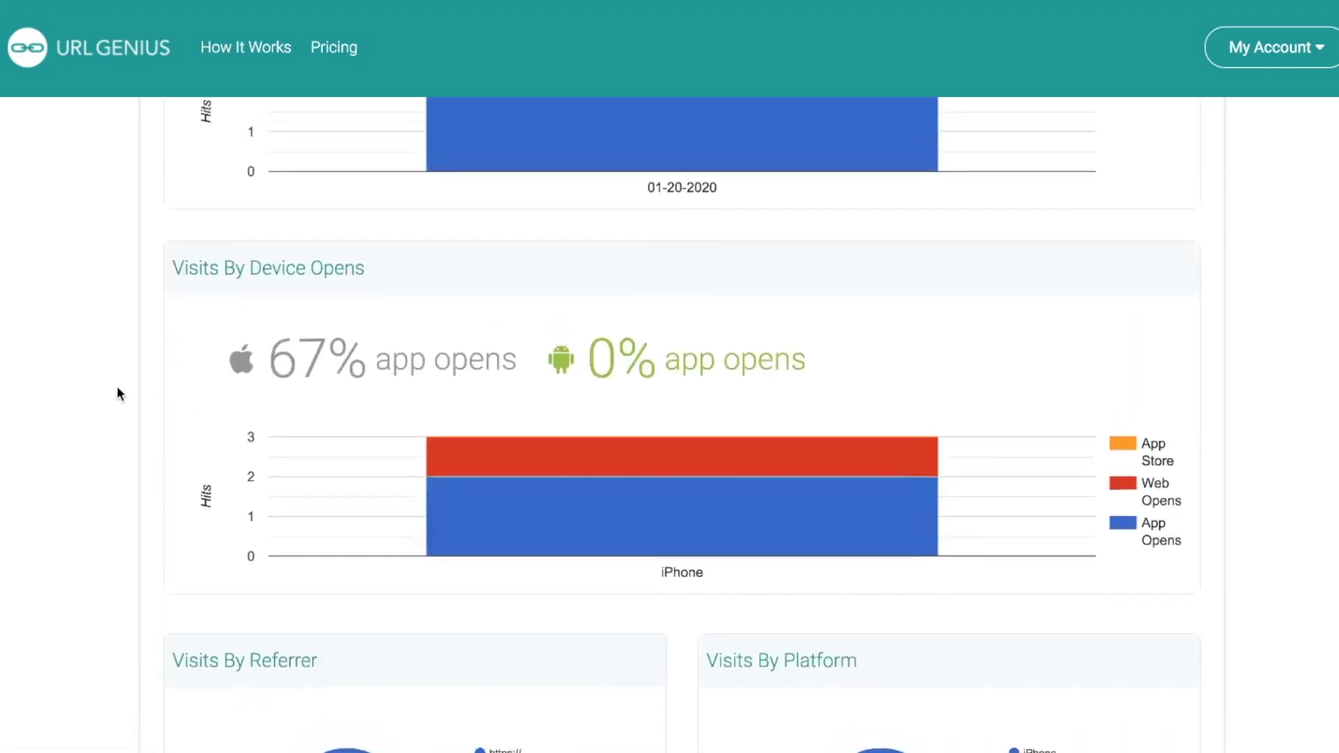
pyautogui.scroll(5, 117, 388)
pyautogui.scroll(4, 117, 387)
pyautogui.scroll(5, 117, 394)
pyautogui.scroll(2, 116, 395)
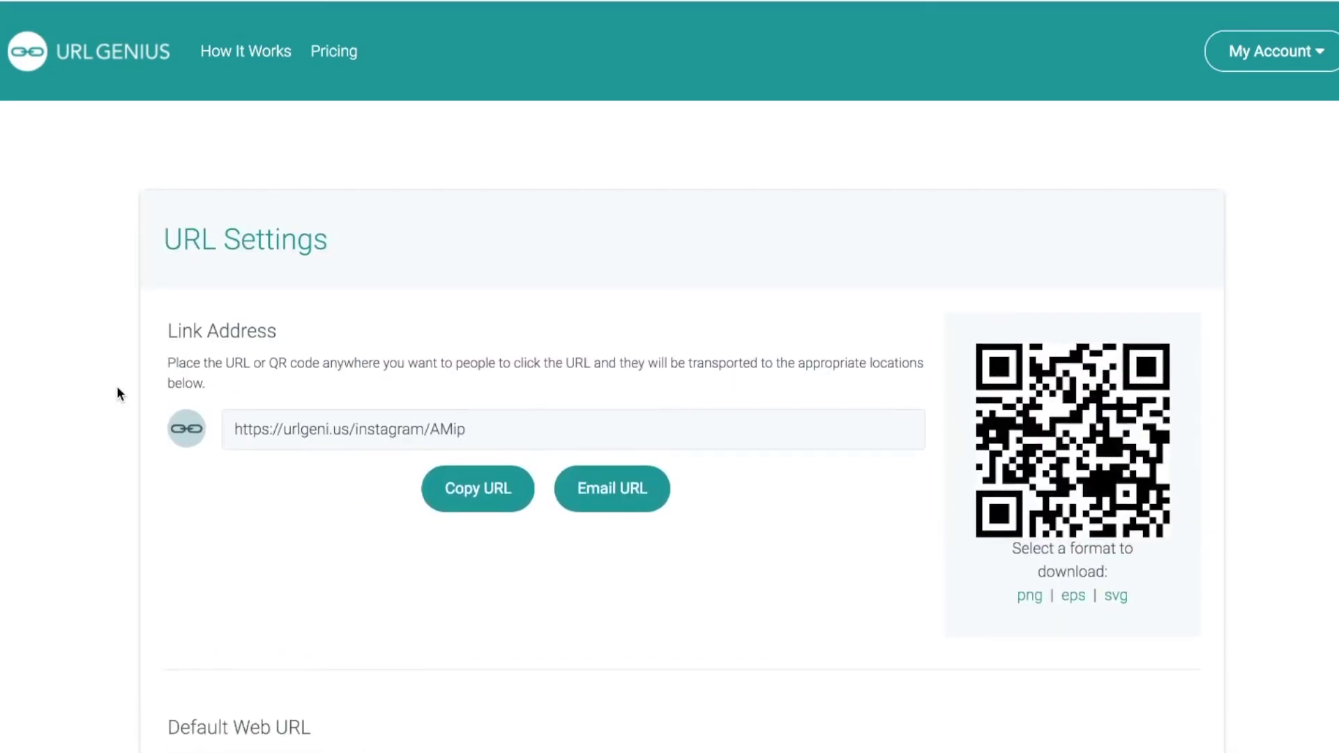
pyautogui.click(1266, 51)
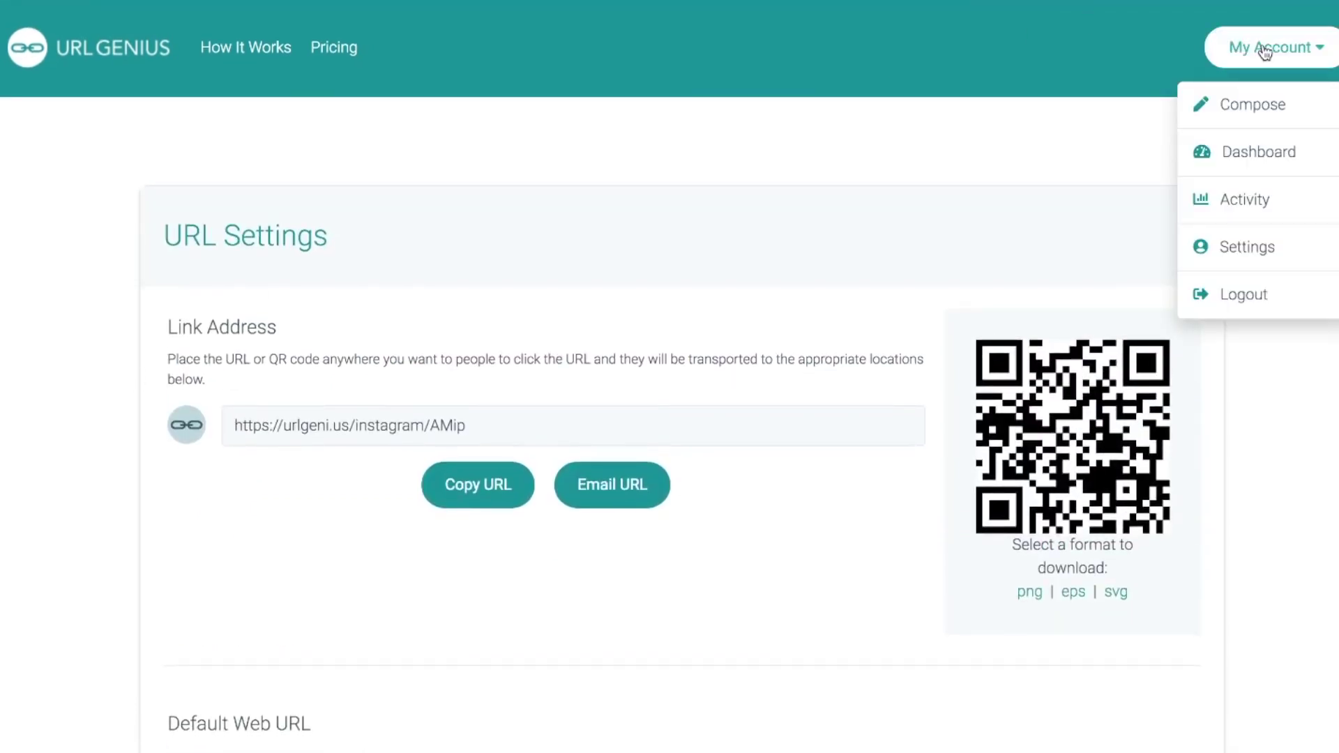
# - Filter dashboard click activity to yesterday, 14 total clicks, then go back to the home page
pyautogui.click(1261, 160)
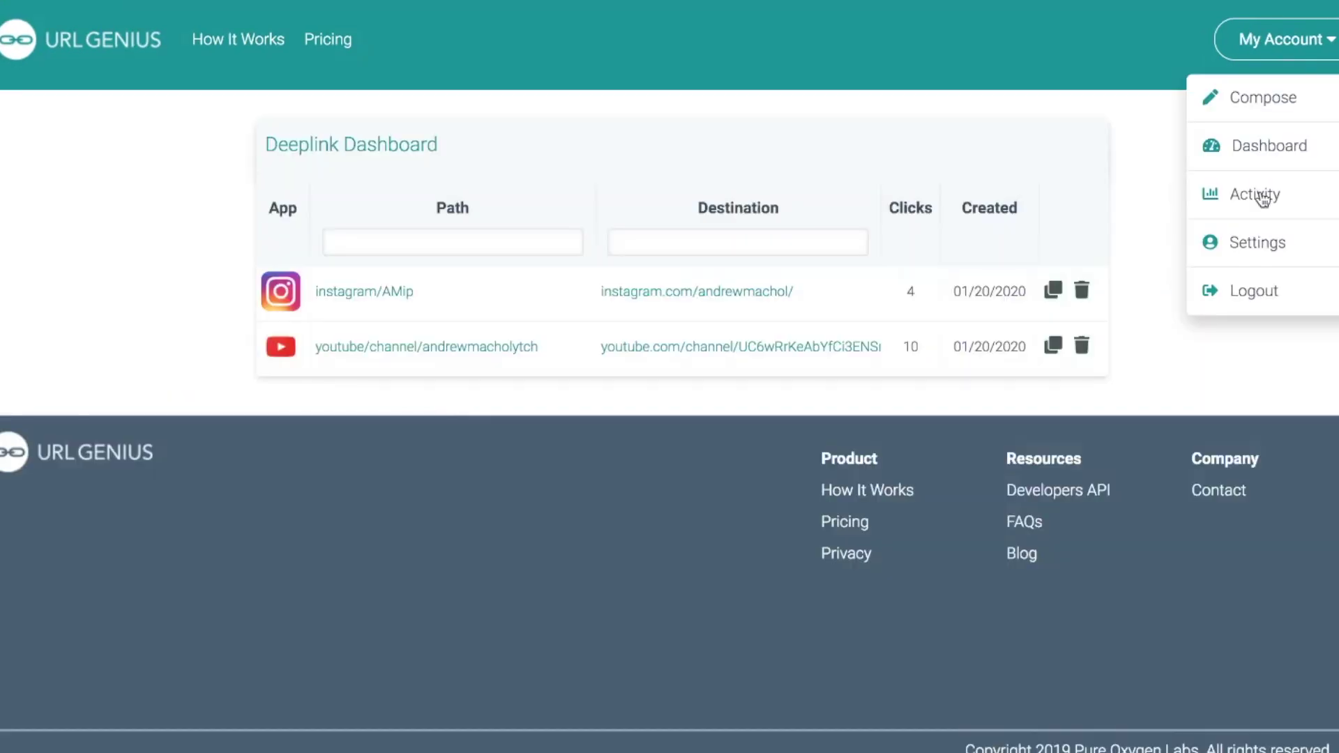
pyautogui.click(1259, 198)
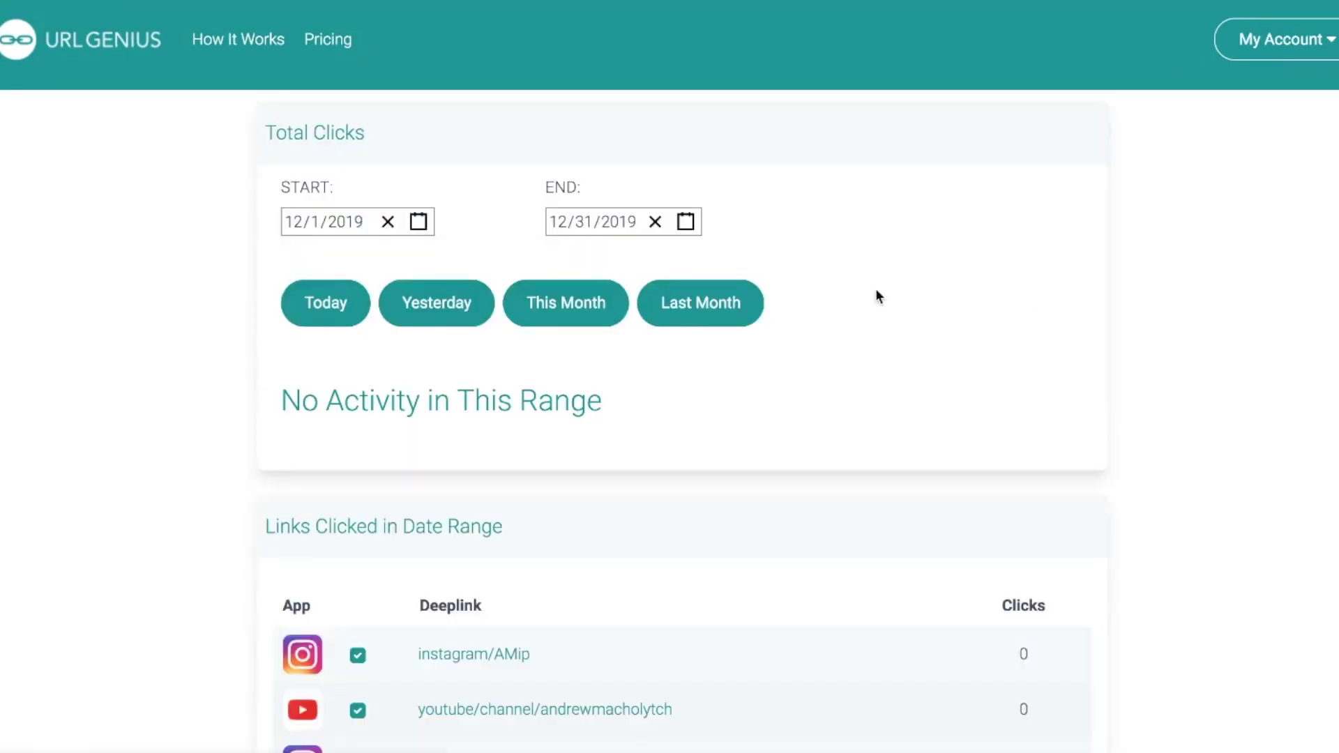
pyautogui.scroll(-1, 1209, 256)
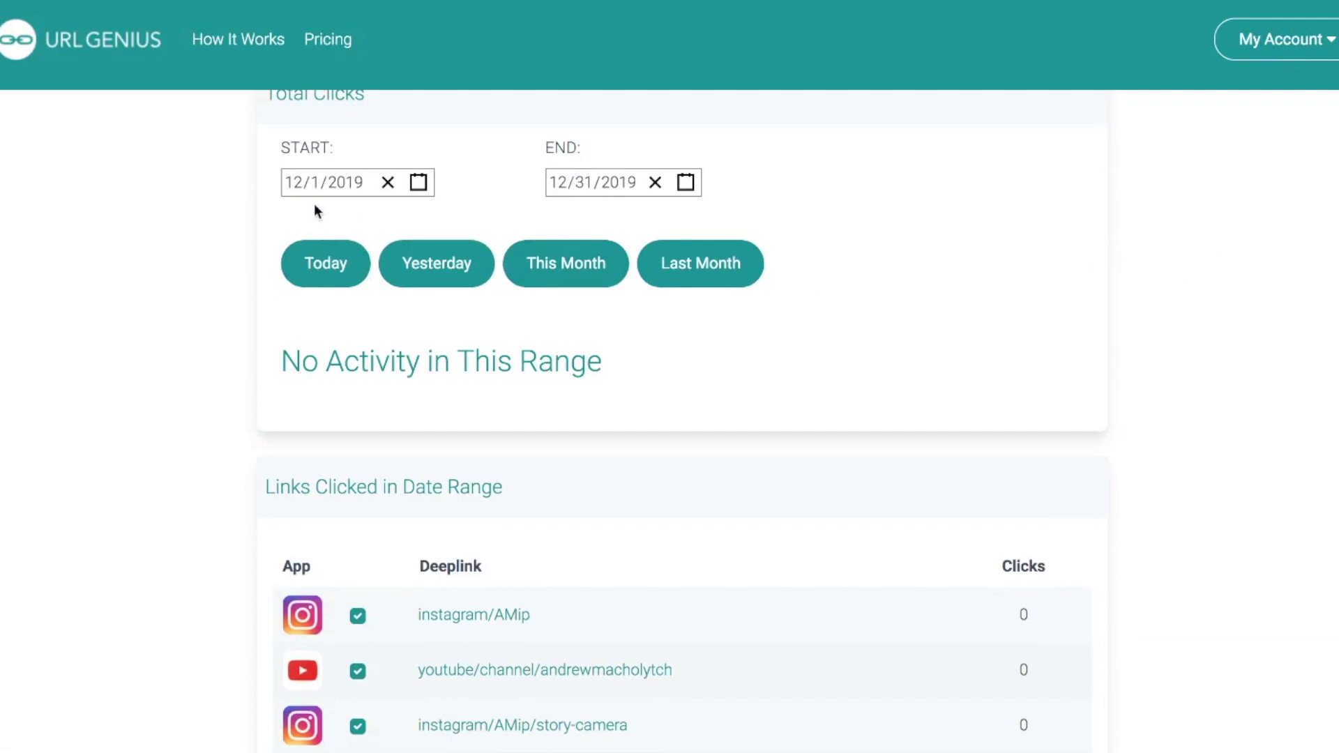
pyautogui.click(419, 183)
pyautogui.click(418, 182)
pyautogui.scroll(-5, 235, 346)
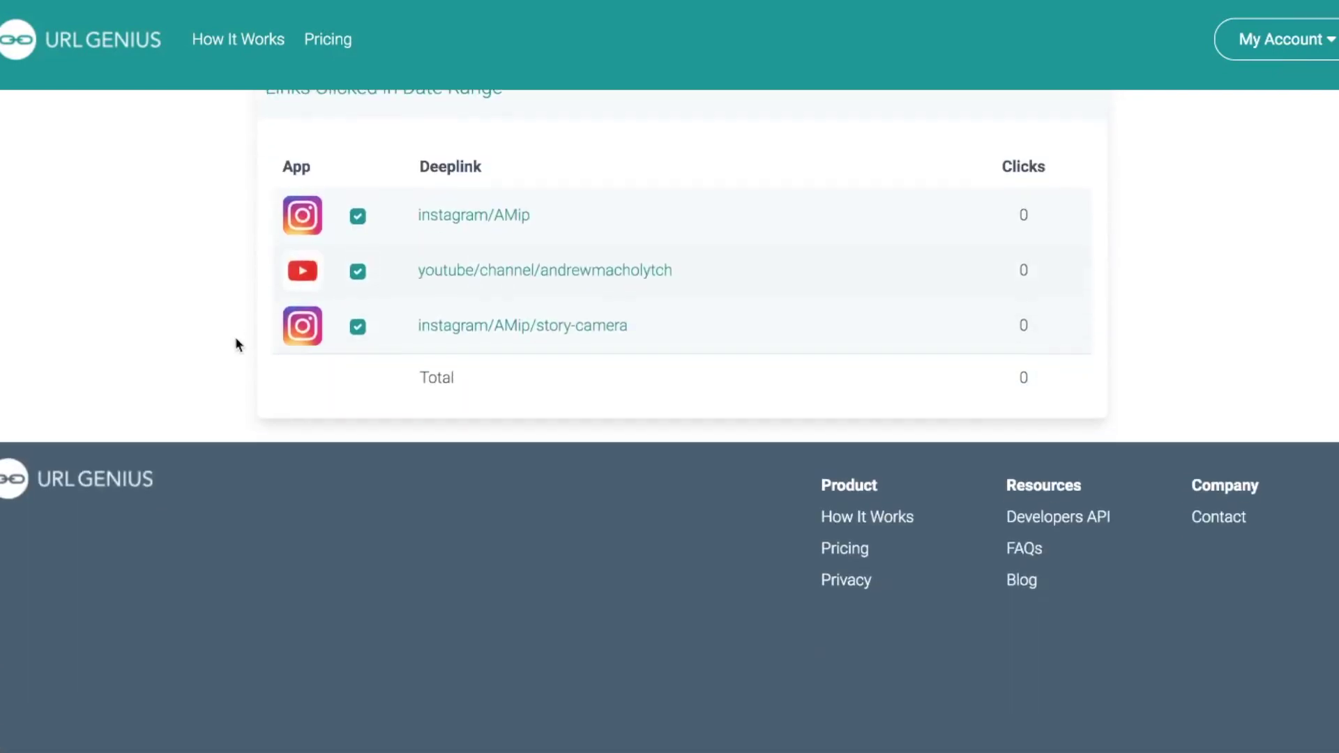
pyautogui.scroll(3, 191, 413)
pyautogui.scroll(1, 191, 412)
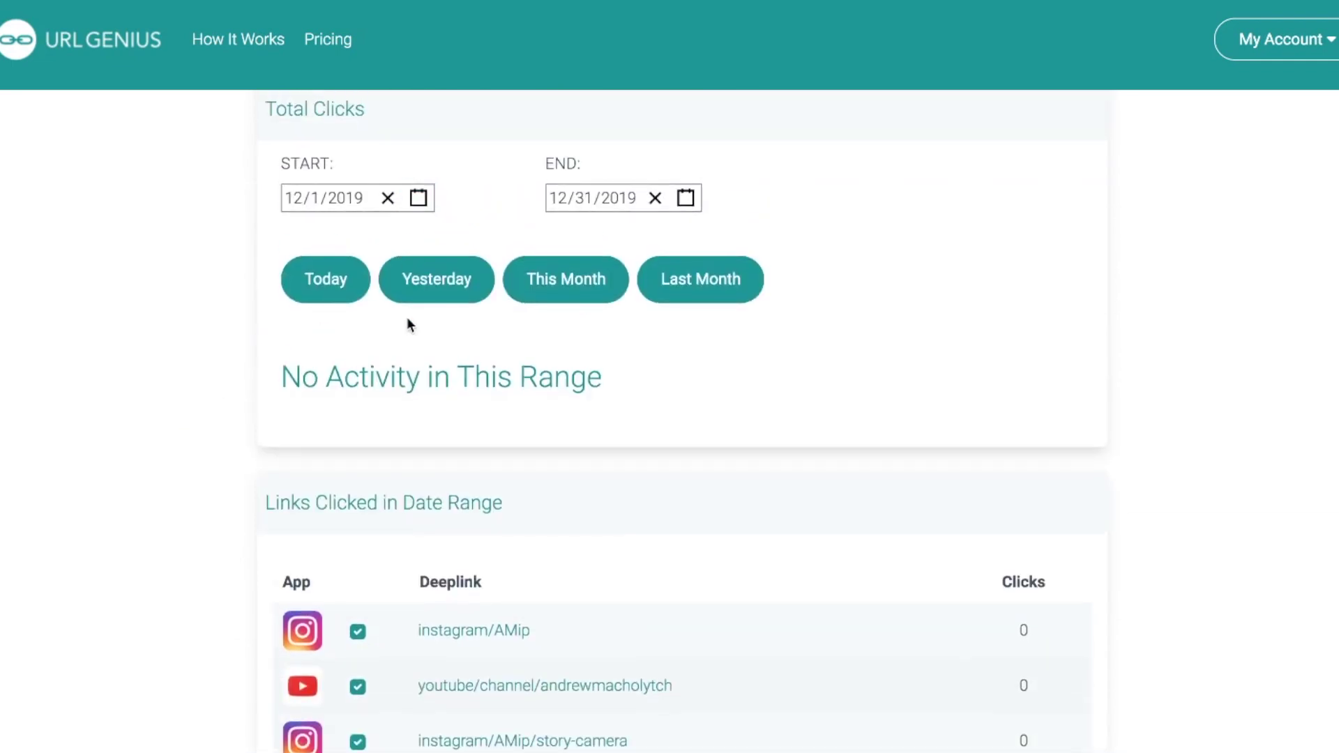
pyautogui.click(415, 298)
pyautogui.scroll(-3, 534, 398)
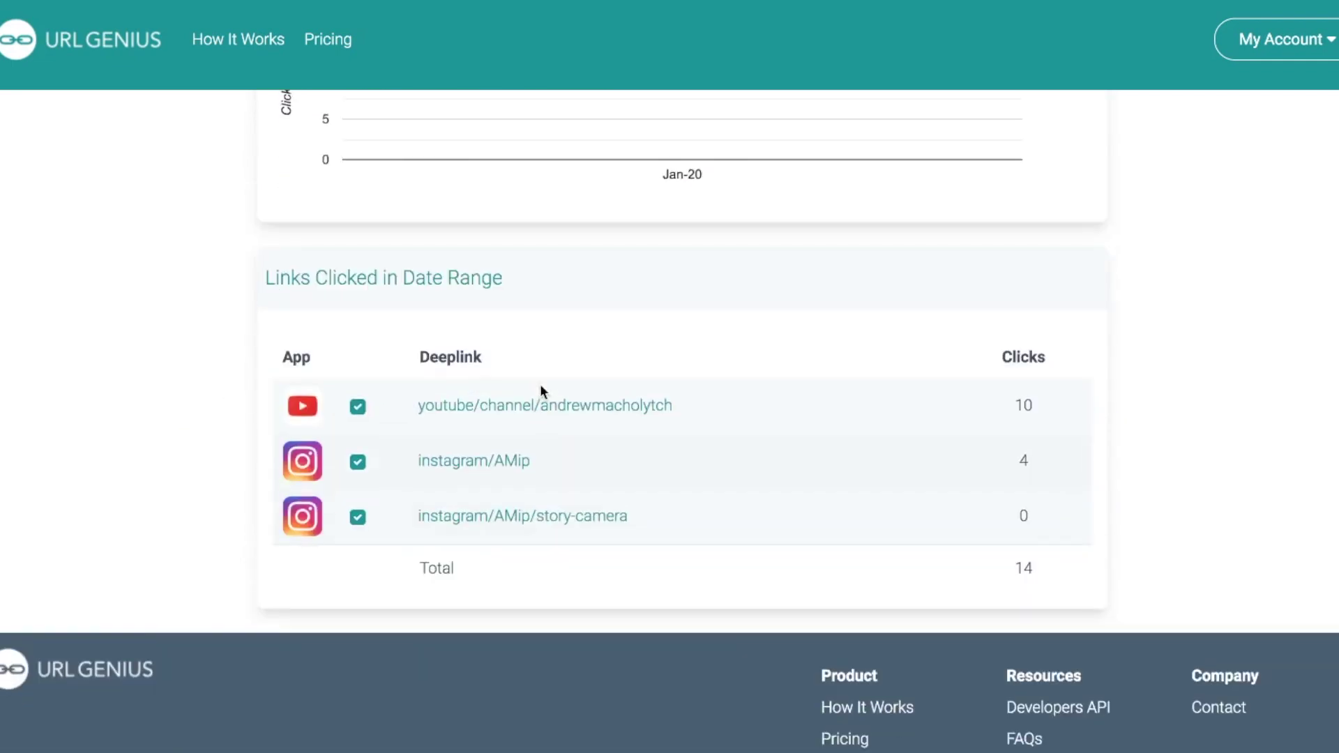
pyautogui.scroll(1, 541, 390)
pyautogui.click(240, 39)
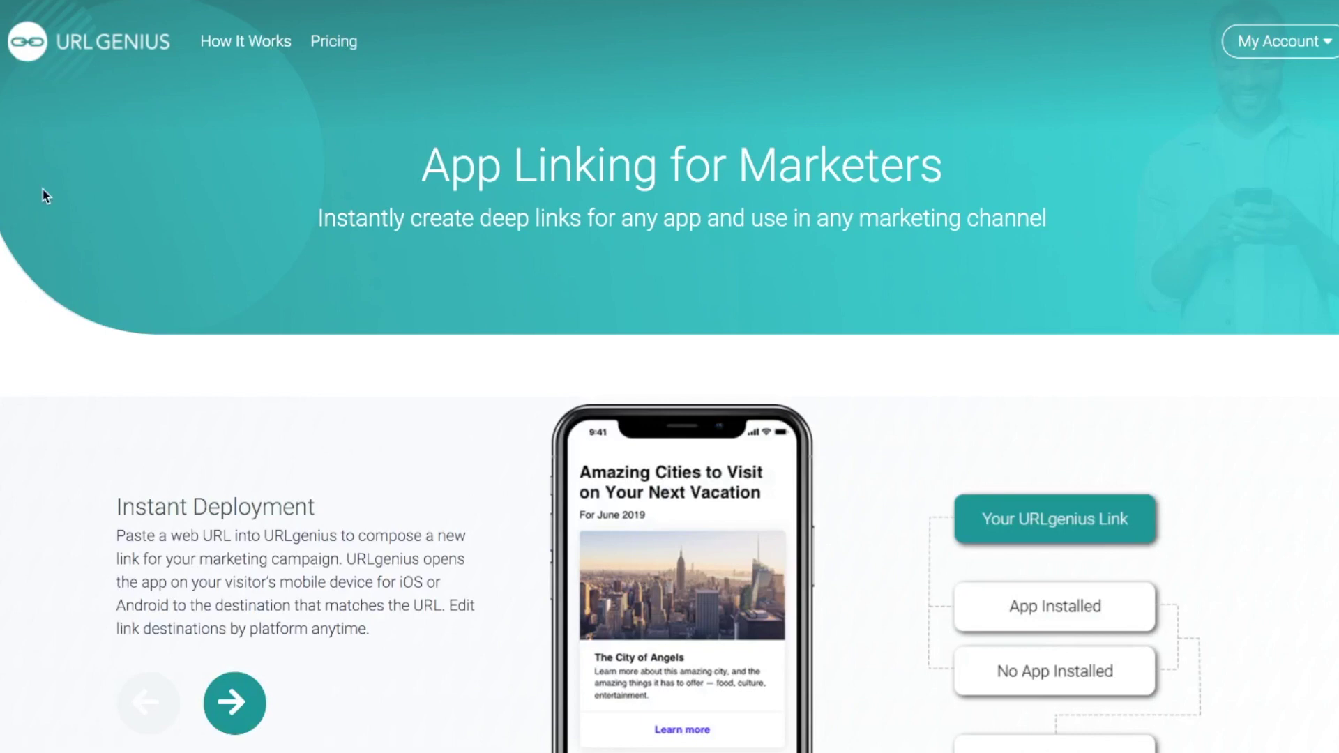
pyautogui.scroll(-1, 43, 195)
pyautogui.scroll(-3, 43, 196)
pyautogui.scroll(-2, 43, 194)
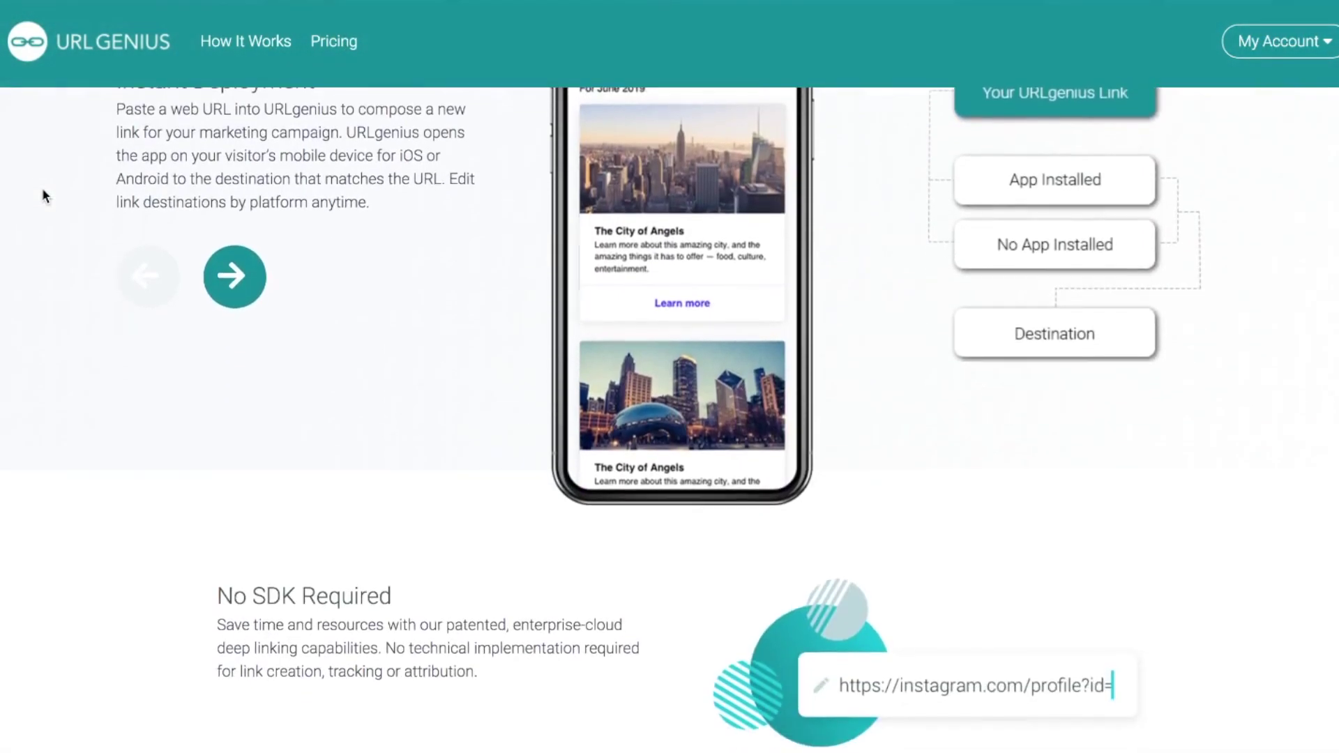
pyautogui.scroll(-2, 44, 194)
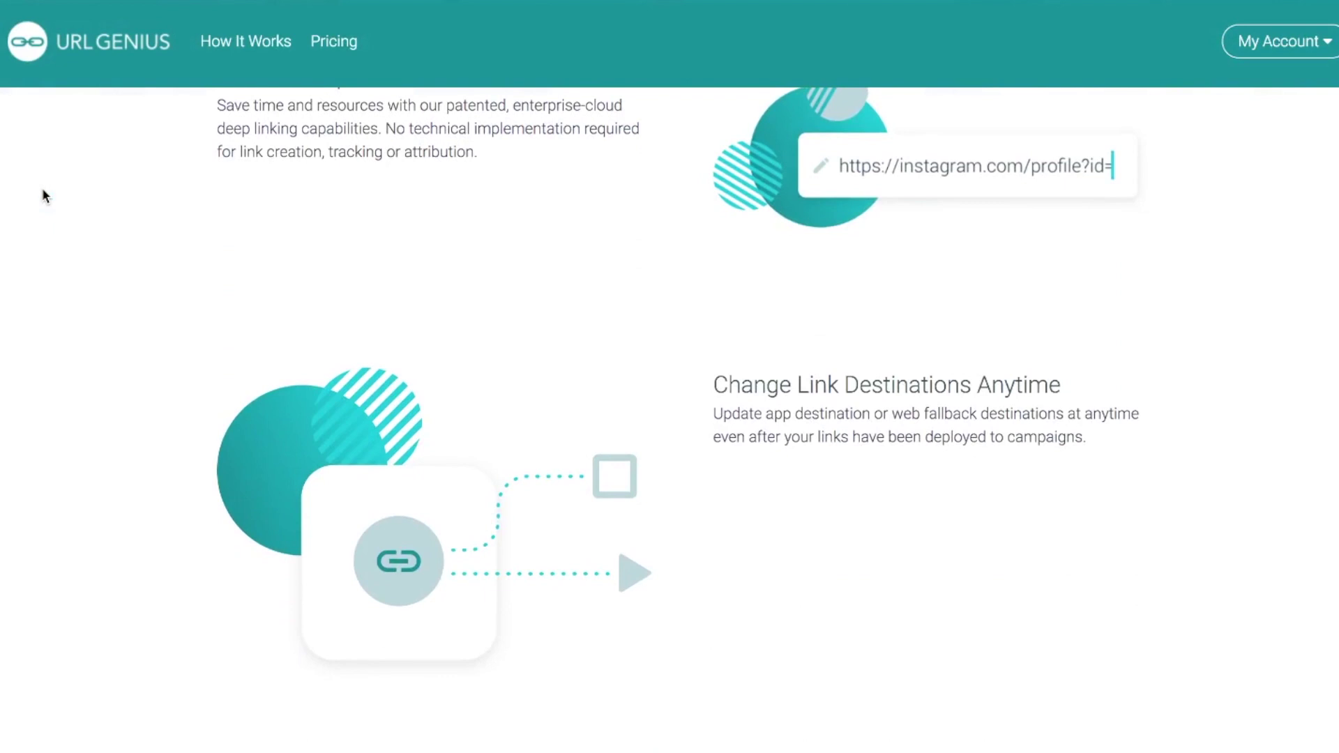
pyautogui.scroll(-3, 43, 195)
pyautogui.scroll(-3, 43, 195)
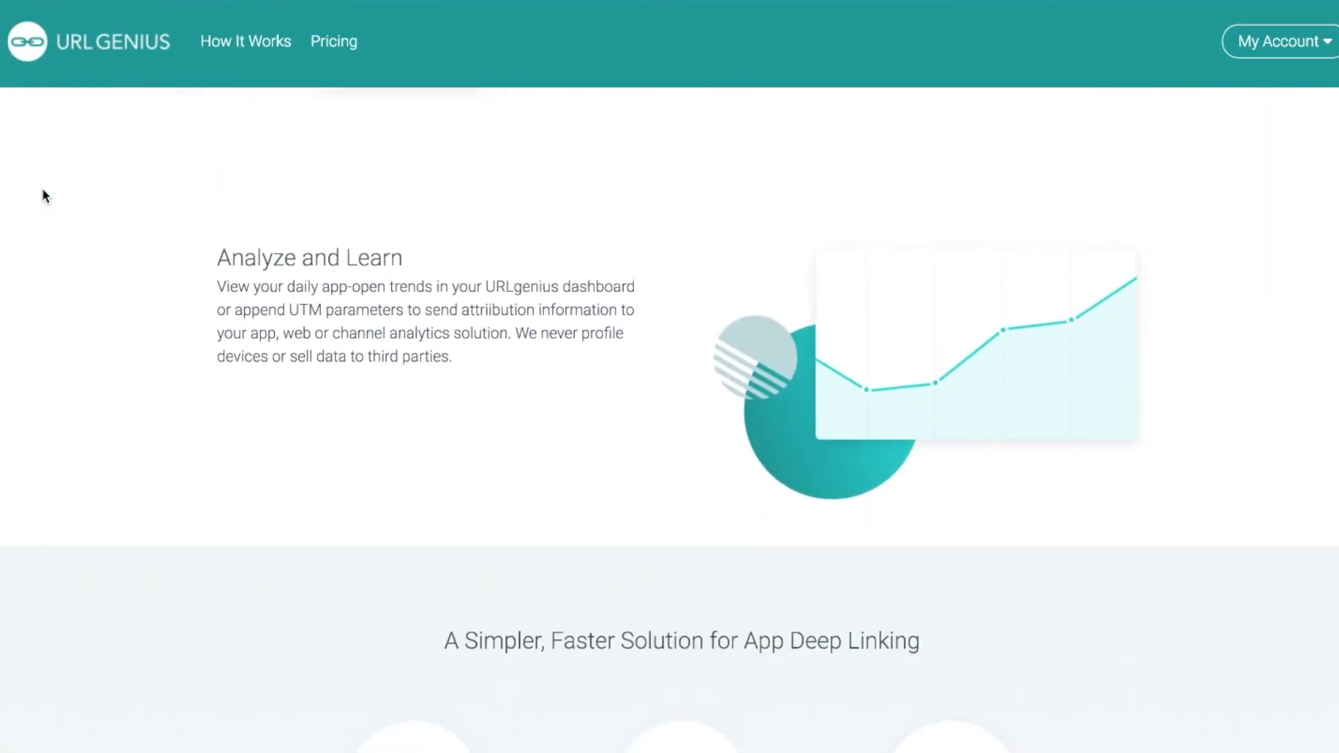
pyautogui.scroll(-3, 42, 194)
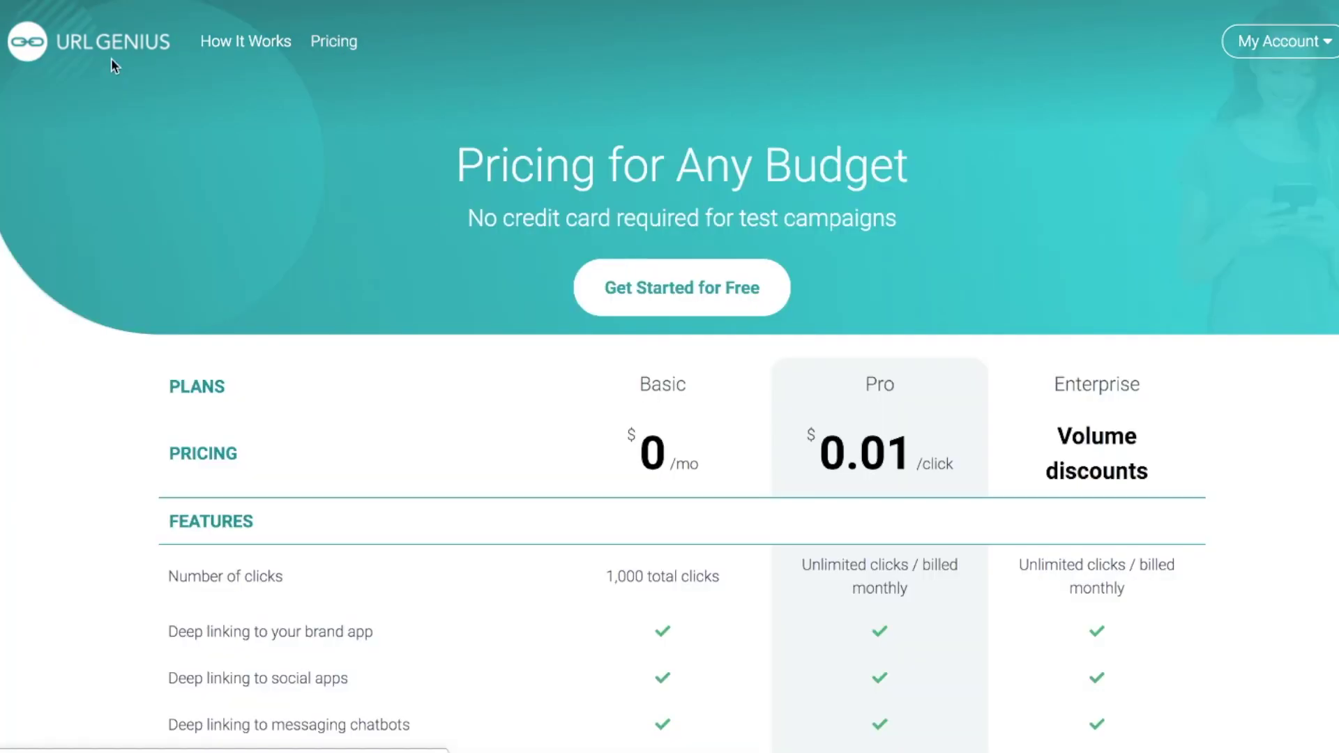
# - Return to the URL Genius homepage with its deeplink URL box
pyautogui.click(113, 40)
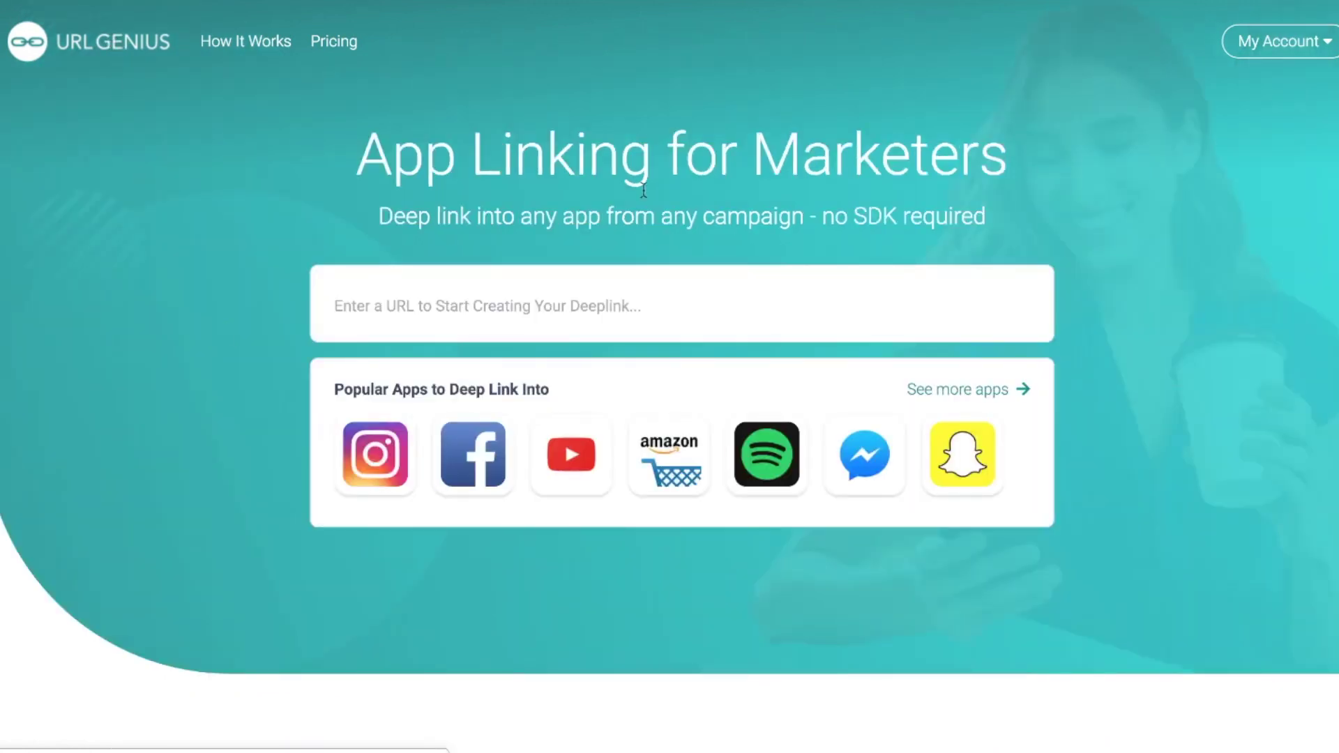
pyautogui.scroll(-4, 1202, 193)
pyautogui.scroll(-2, 1202, 193)
pyautogui.scroll(-2, 1202, 194)
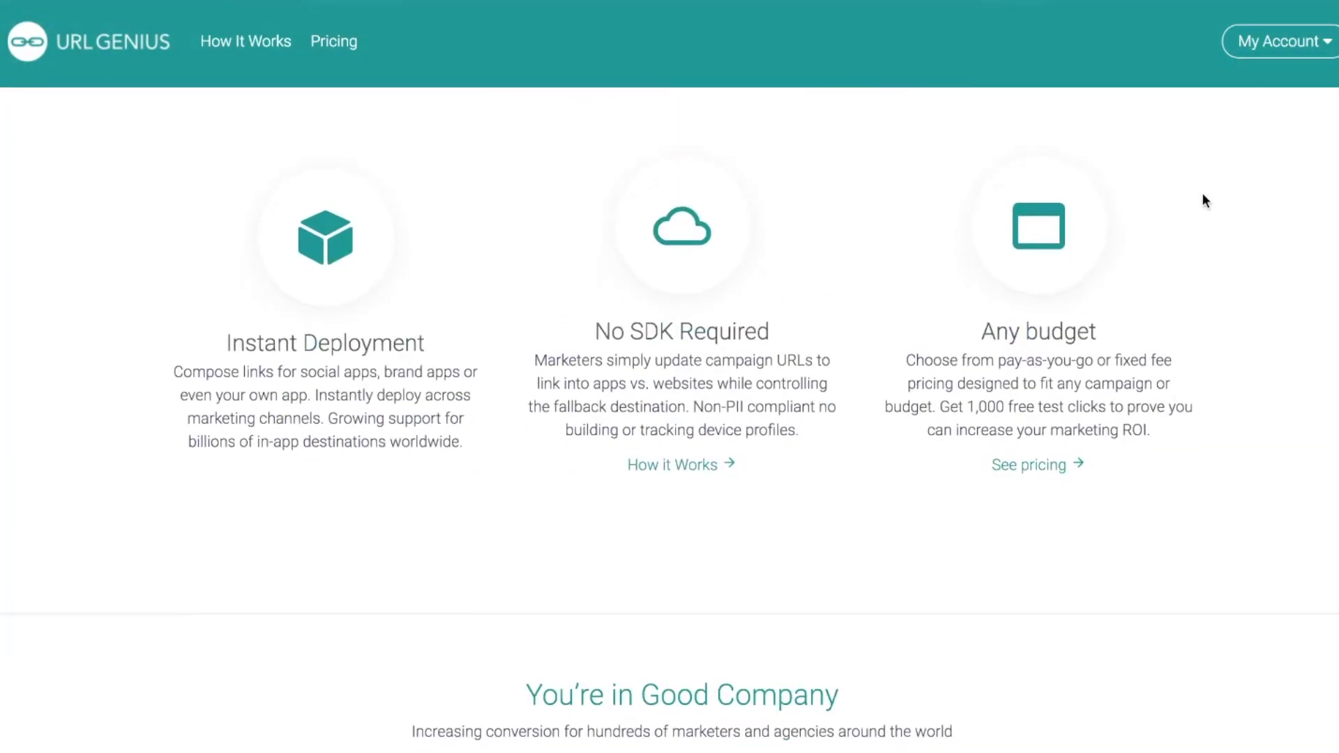
pyautogui.scroll(1, 1202, 192)
pyautogui.scroll(-1, 1203, 195)
pyautogui.scroll(-3, 1204, 195)
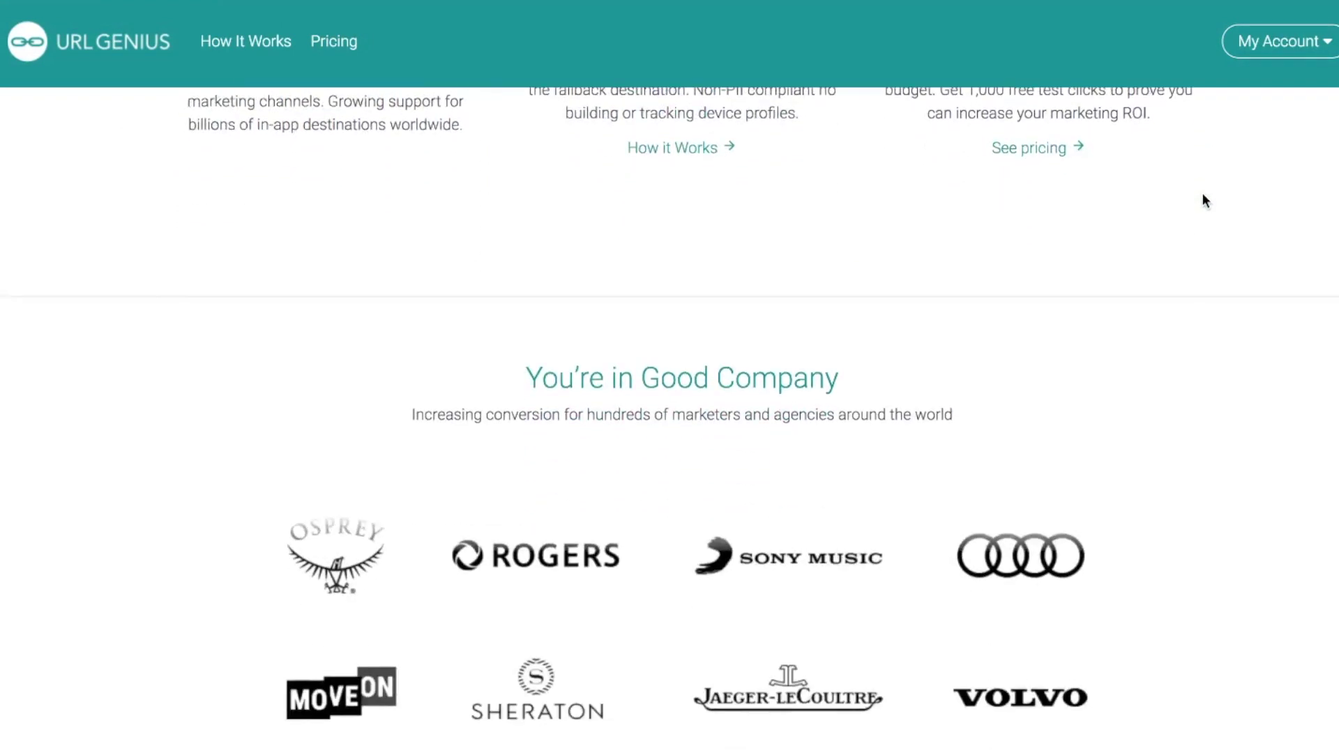
pyautogui.scroll(-2, 1204, 195)
pyautogui.scroll(-1, 1204, 201)
pyautogui.scroll(-2, 1203, 201)
pyautogui.scroll(-1, 1204, 201)
pyautogui.scroll(-2, 1203, 201)
pyautogui.scroll(-3, 1204, 201)
pyautogui.scroll(-2, 1204, 201)
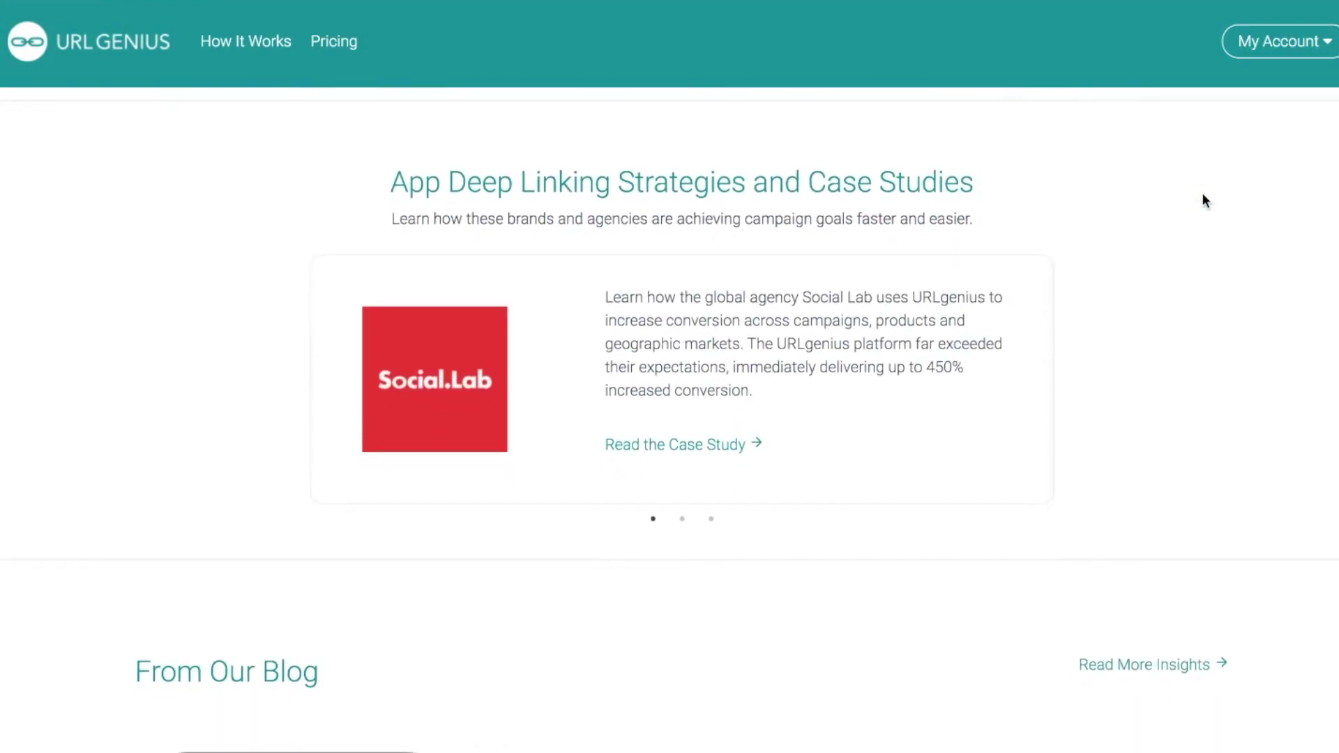
pyautogui.scroll(-1, 1203, 200)
pyautogui.scroll(-1, 1203, 199)
pyautogui.scroll(-3, 1202, 199)
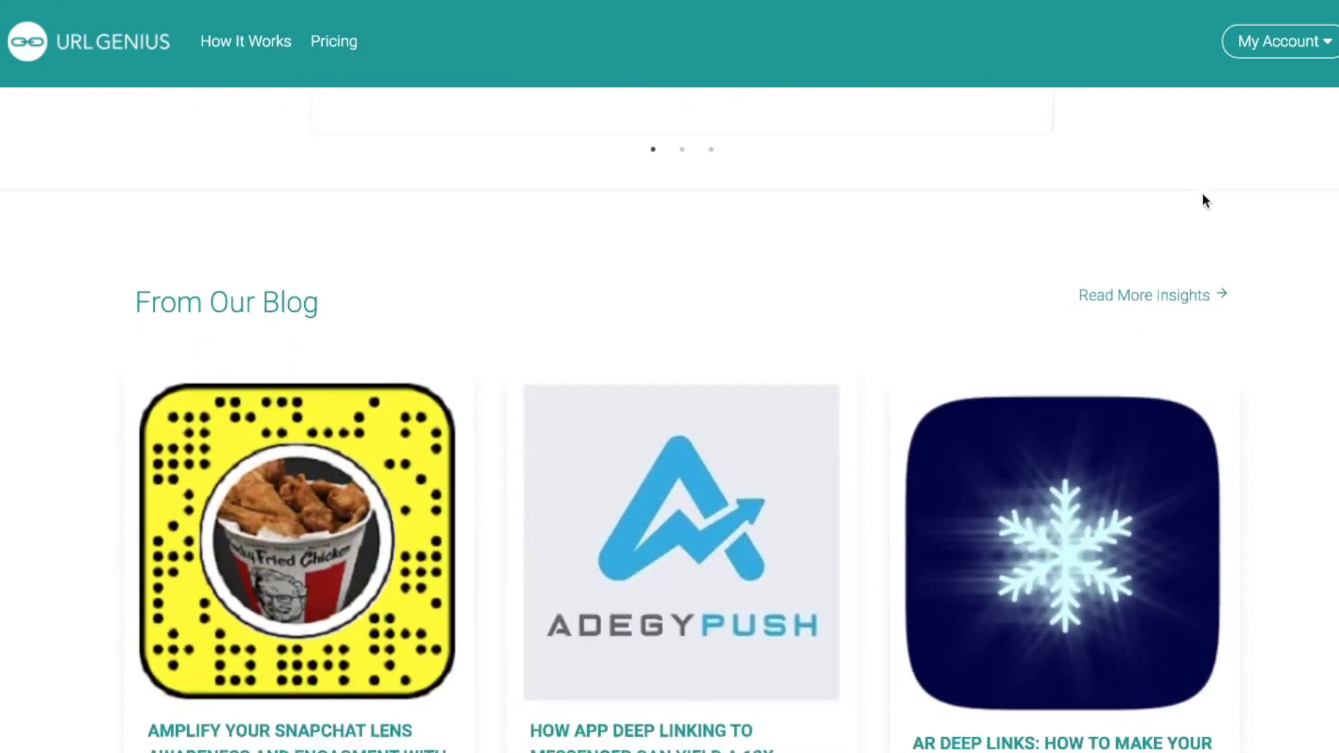
pyautogui.scroll(-2, 1203, 200)
pyautogui.scroll(-1, 1203, 199)
pyautogui.scroll(-2, 1202, 199)
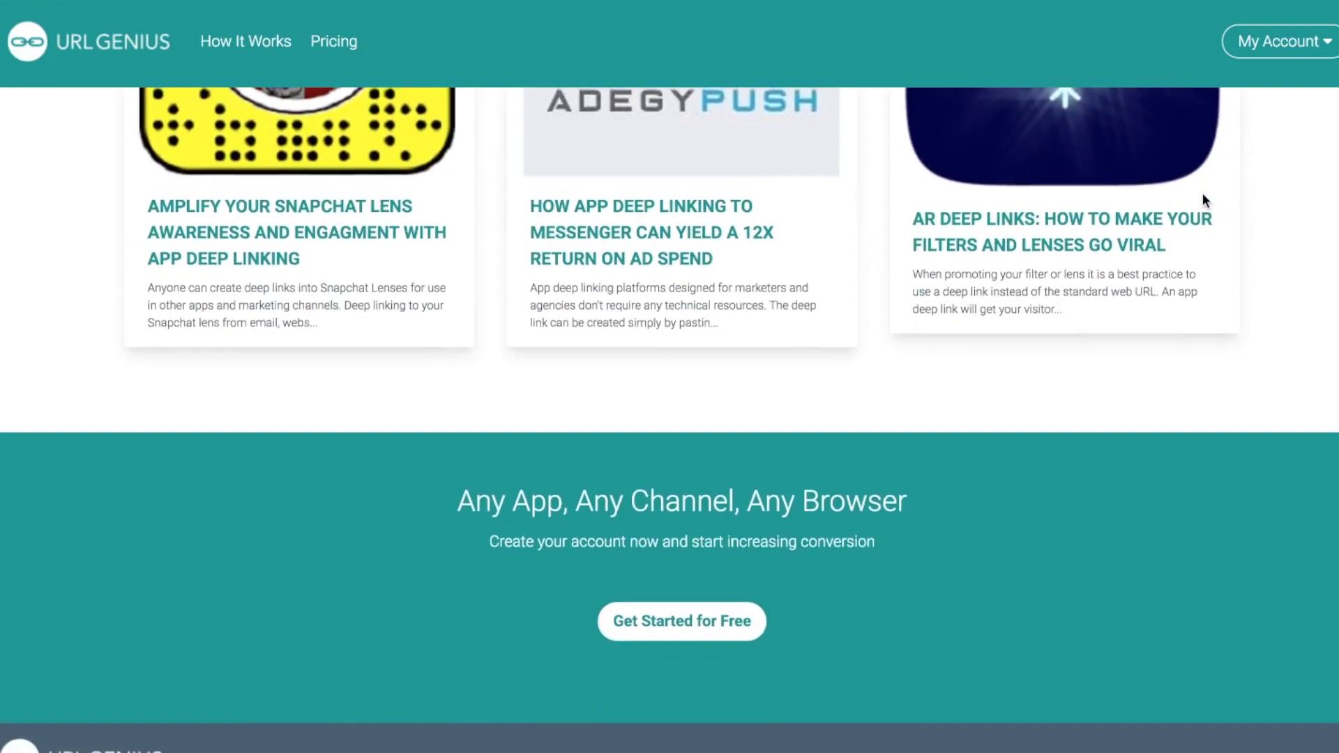
pyautogui.scroll(-3, 1204, 201)
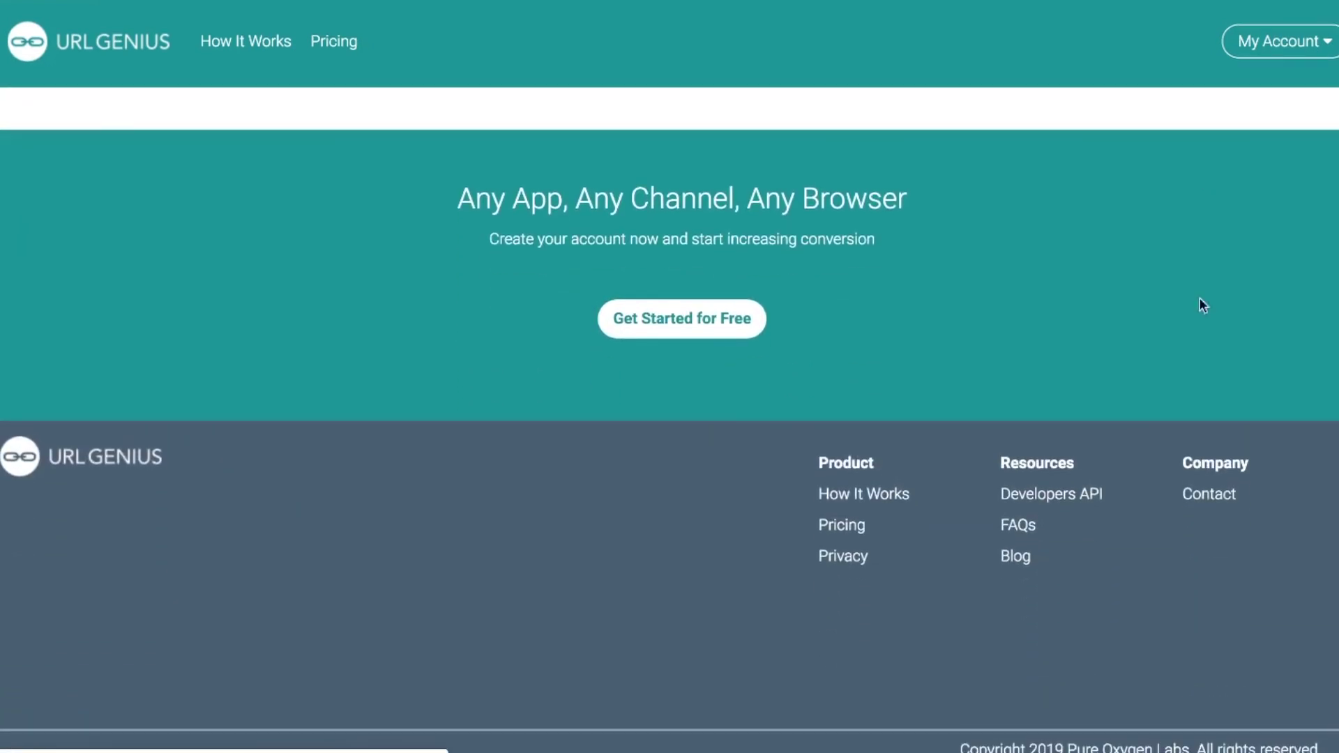